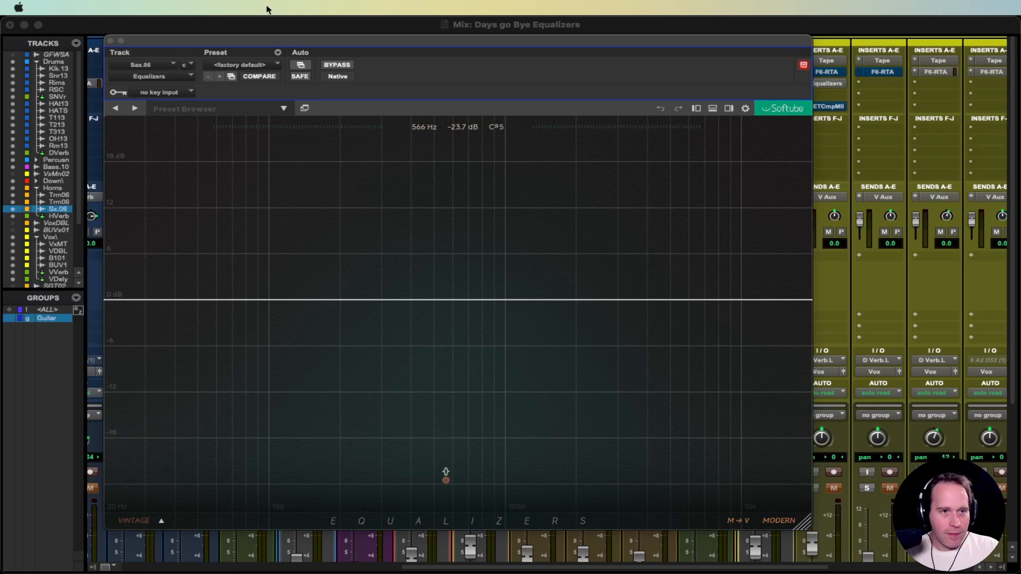
Step: Bring Pro Tools forward with the Sax.06 track's flat Softube Equalizers plugin visible
click(90, 30)
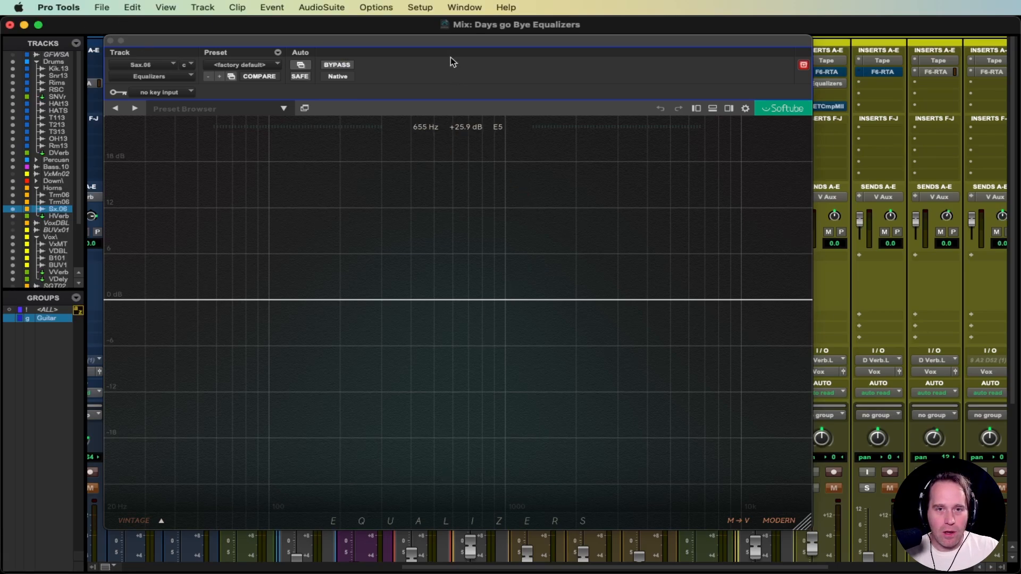
Step: Add a low cut, a bell boost near 400 Hz, an upper-mid boost and a cut band
drag(477, 44, 535, 43)
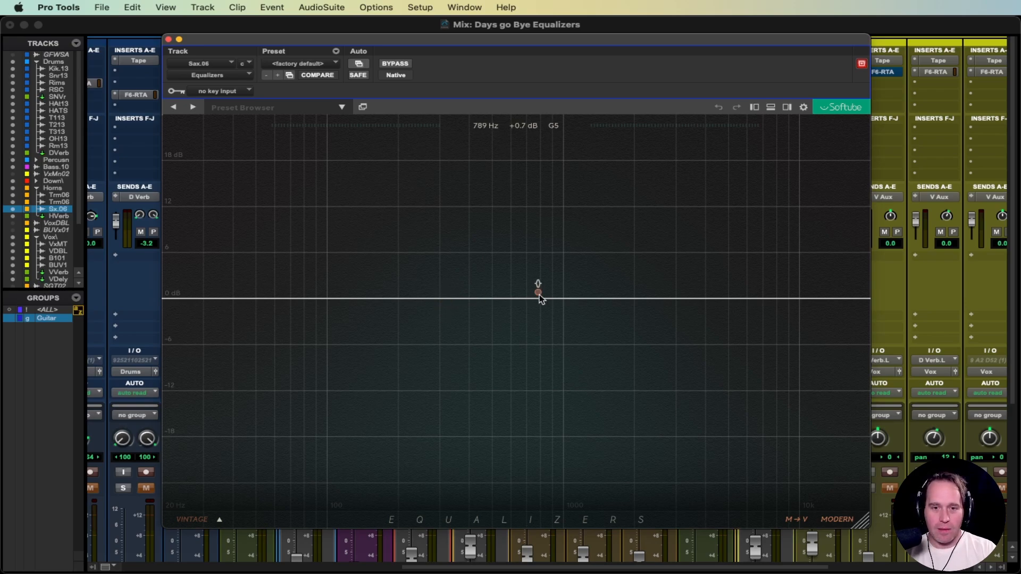
click(240, 237)
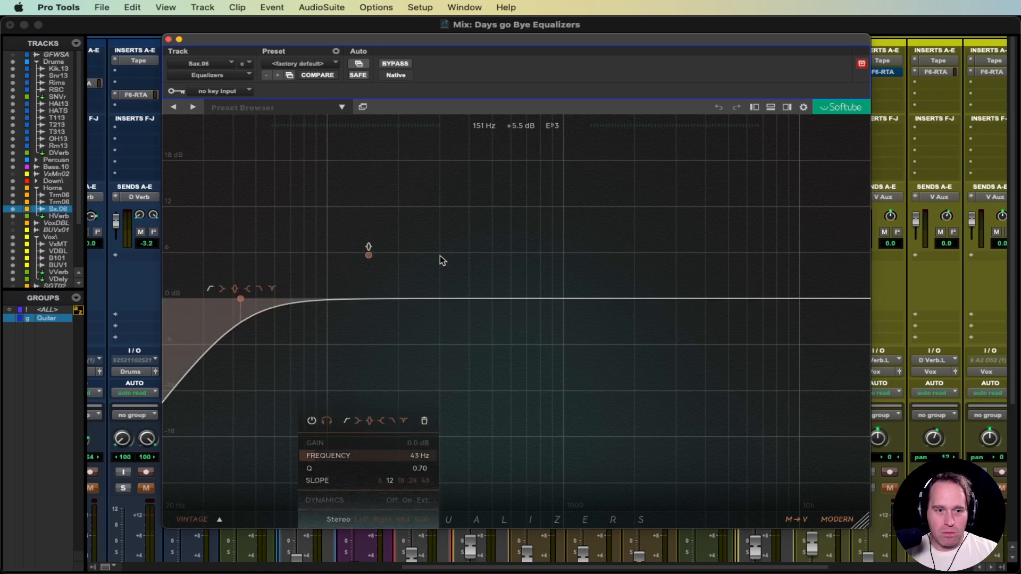
click(468, 242)
click(613, 258)
click(655, 339)
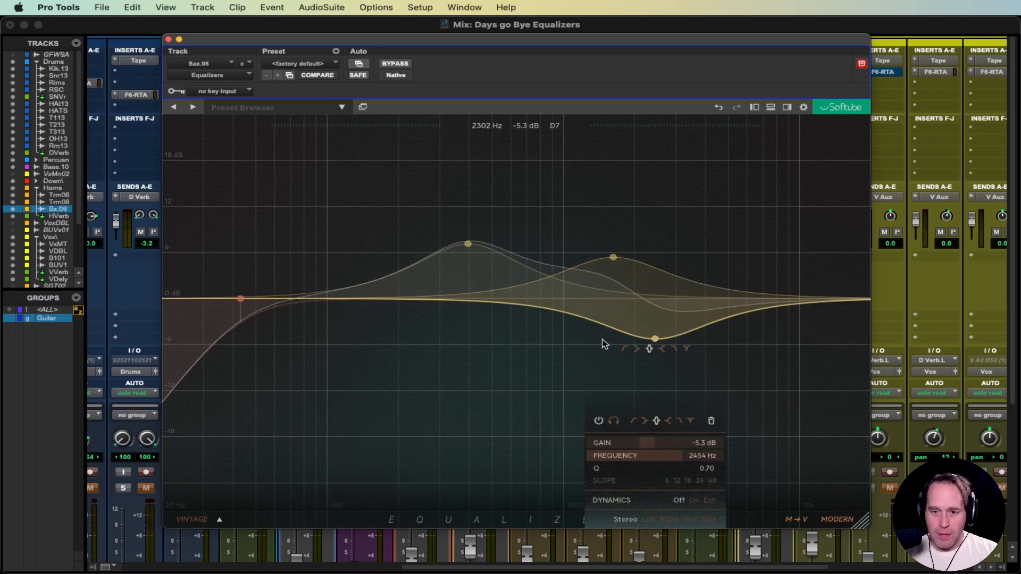
Step: Add mid and low-mid cuts, a deep 5 kHz cut and a high cut, then reset to factory default
click(501, 339)
click(372, 335)
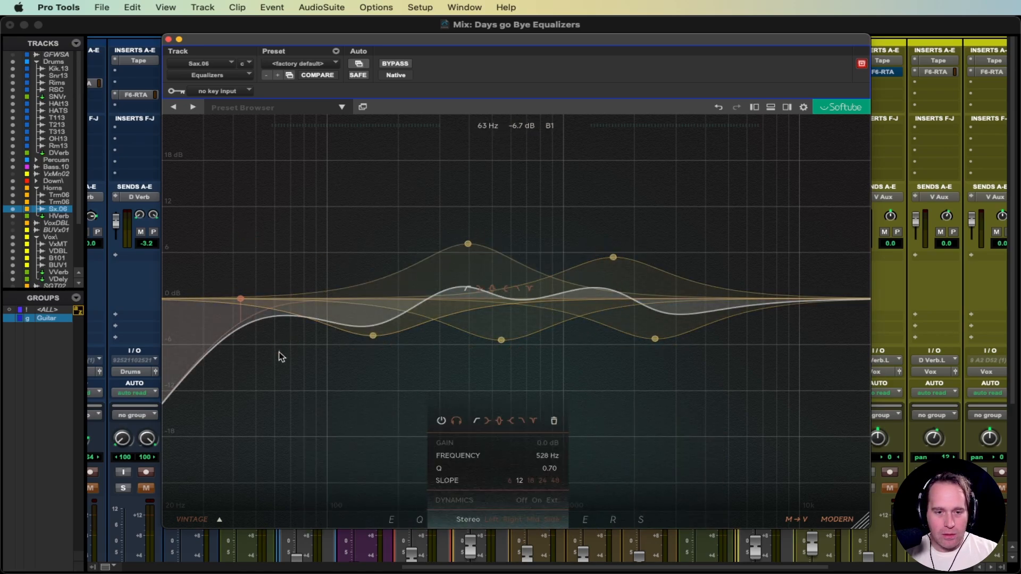
click(279, 349)
click(732, 389)
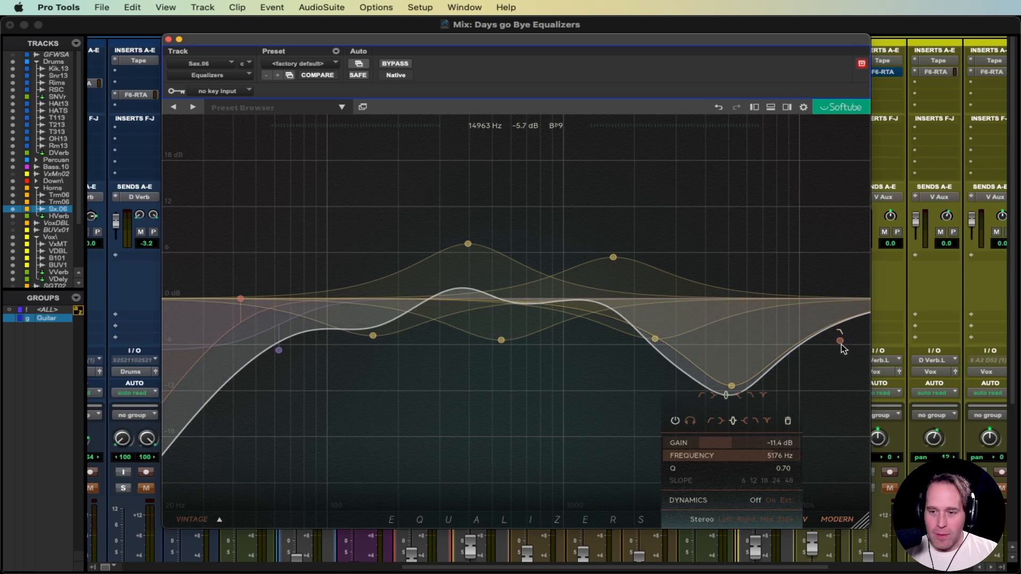
click(843, 340)
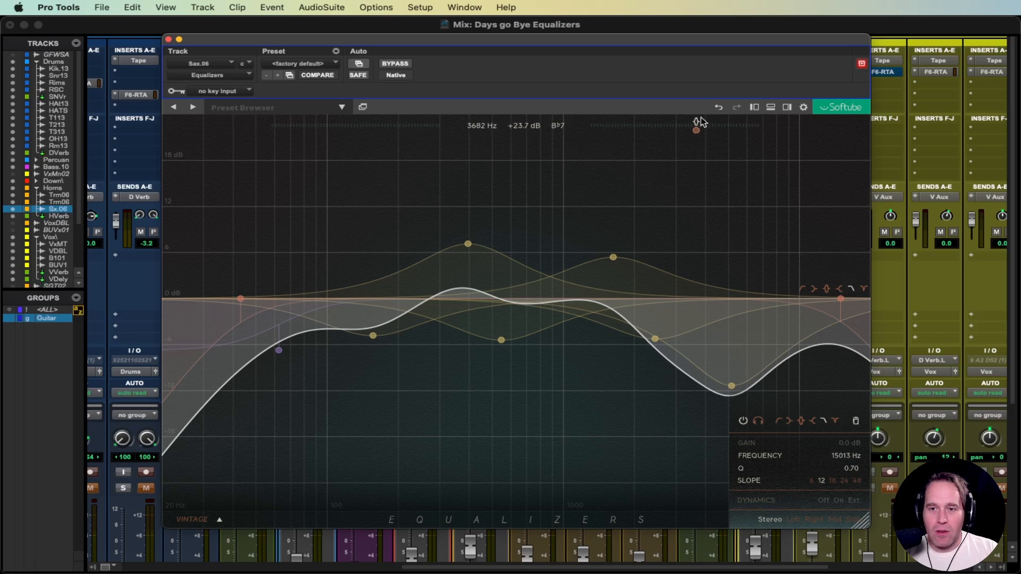
click(296, 65)
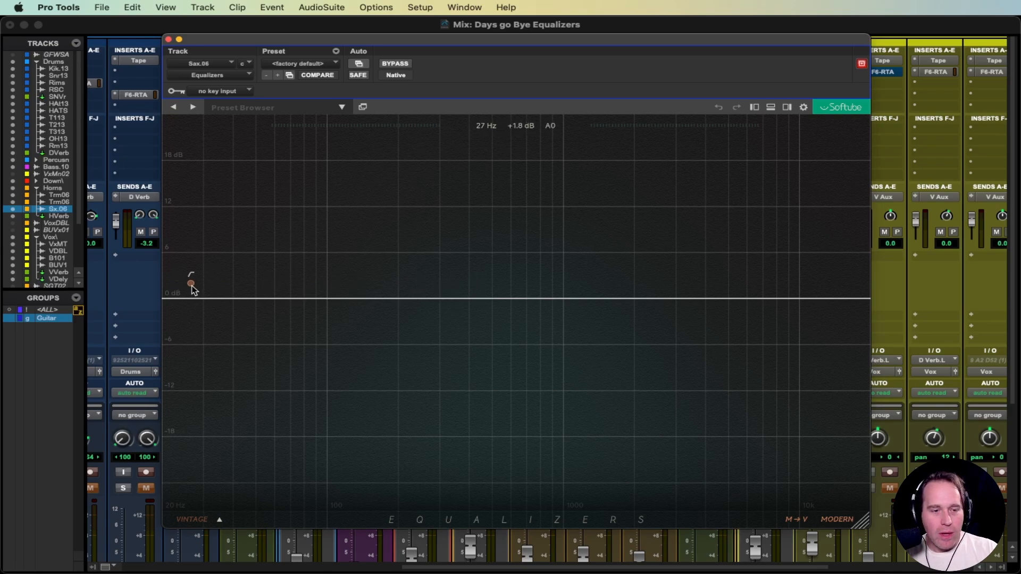
Step: Add a 38 Hz low cut, a 350 Hz dip, and a high shelf cut slid toward 5 kHz
click(196, 328)
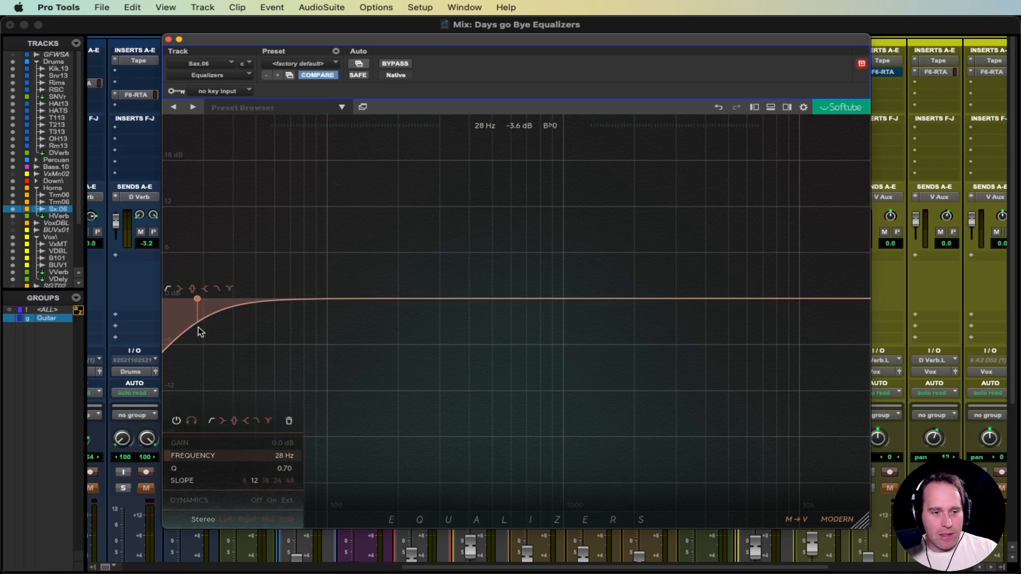
drag(197, 299, 229, 303)
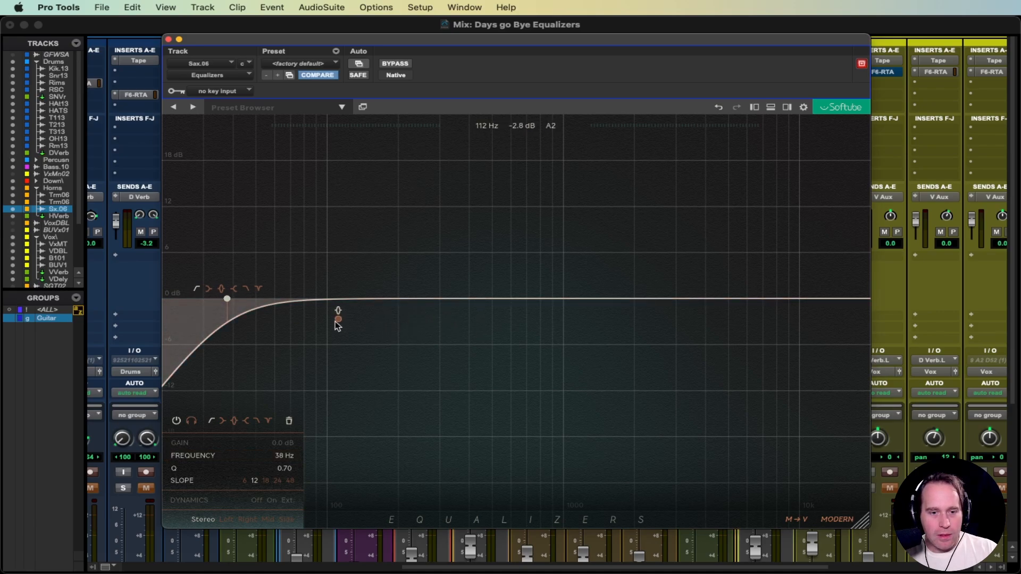
click(455, 323)
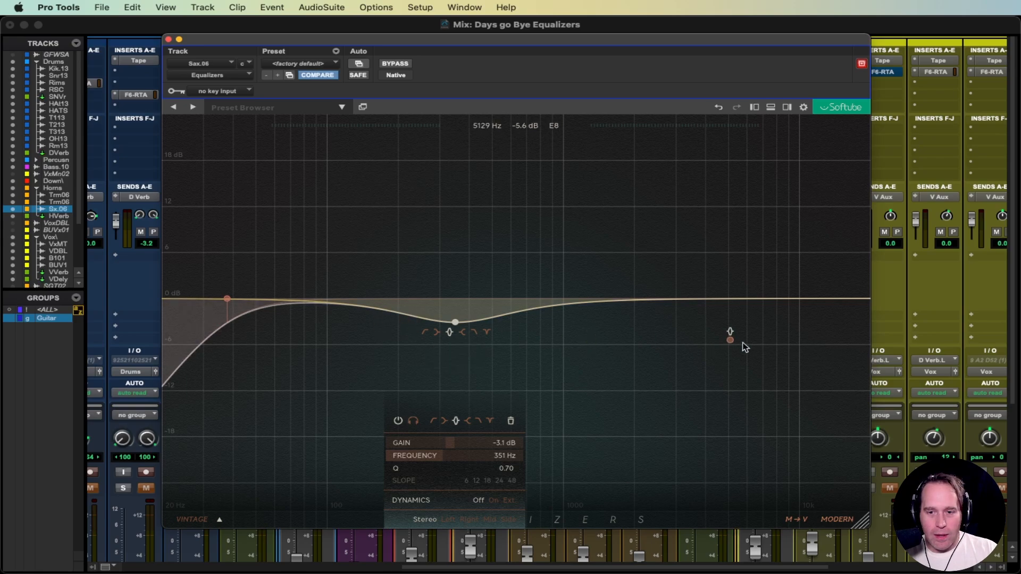
click(780, 326)
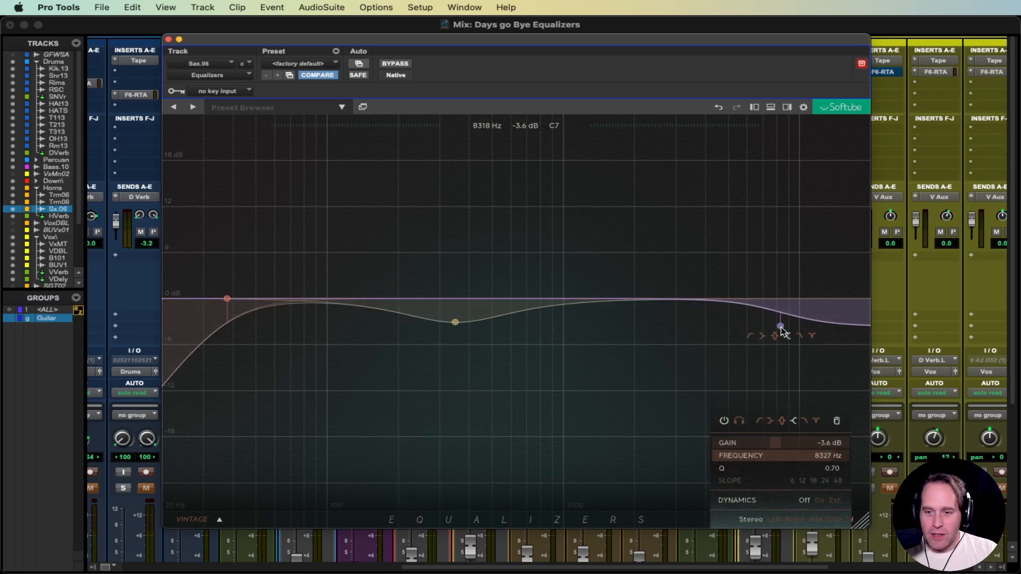
drag(780, 326, 751, 320)
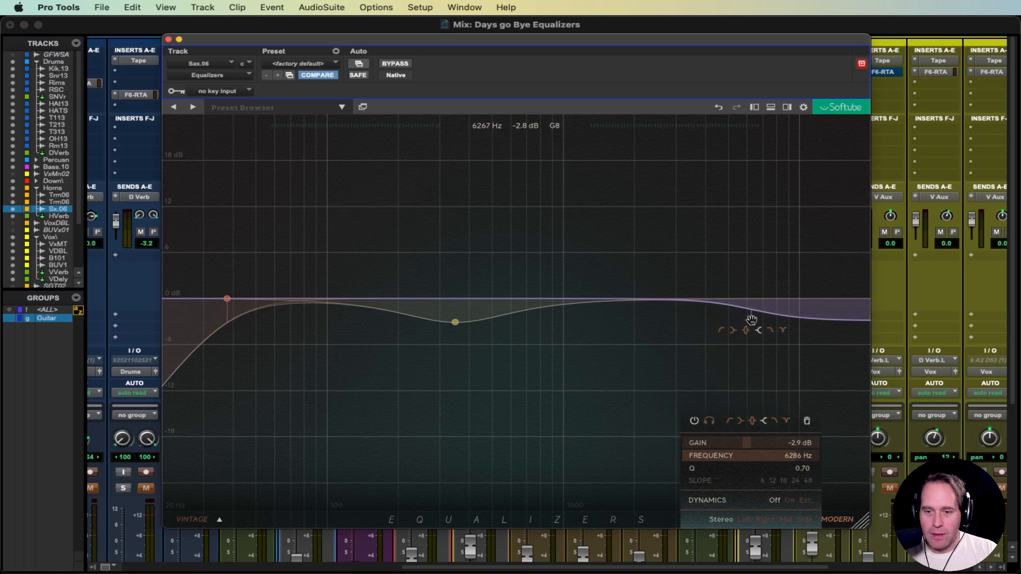
Step: Delete the high shelf and mid dip bands, leaving only the low cut
click(807, 420)
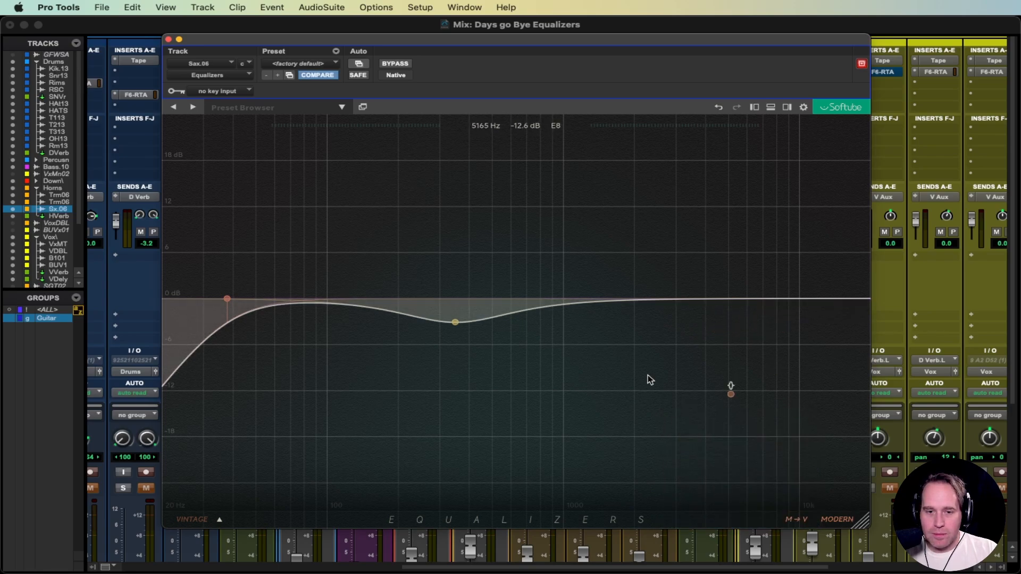
click(458, 320)
click(511, 422)
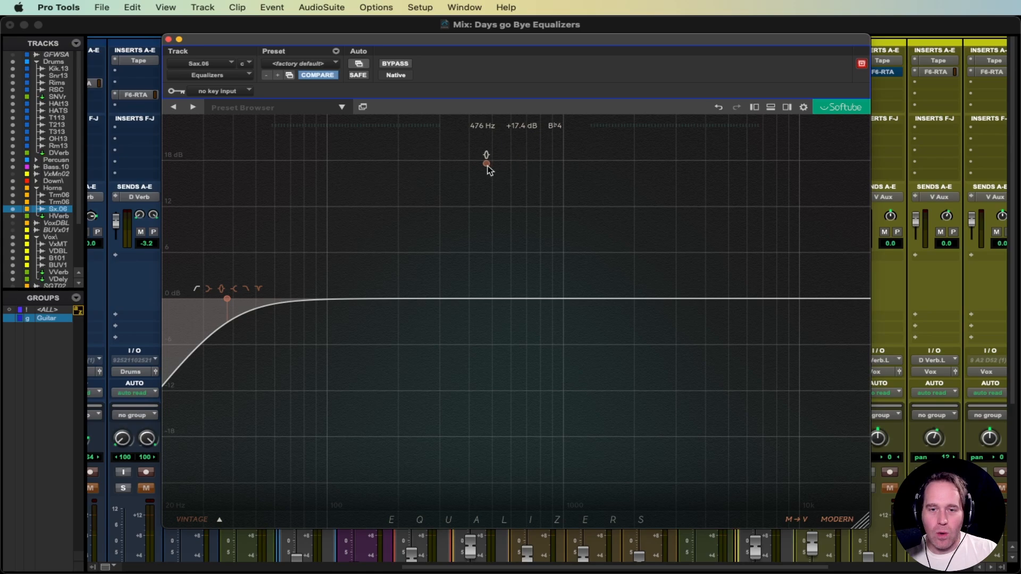
Step: Toggle the level meters off and reveal the headroom, high-pass and phase-invert settings below the graph
click(755, 109)
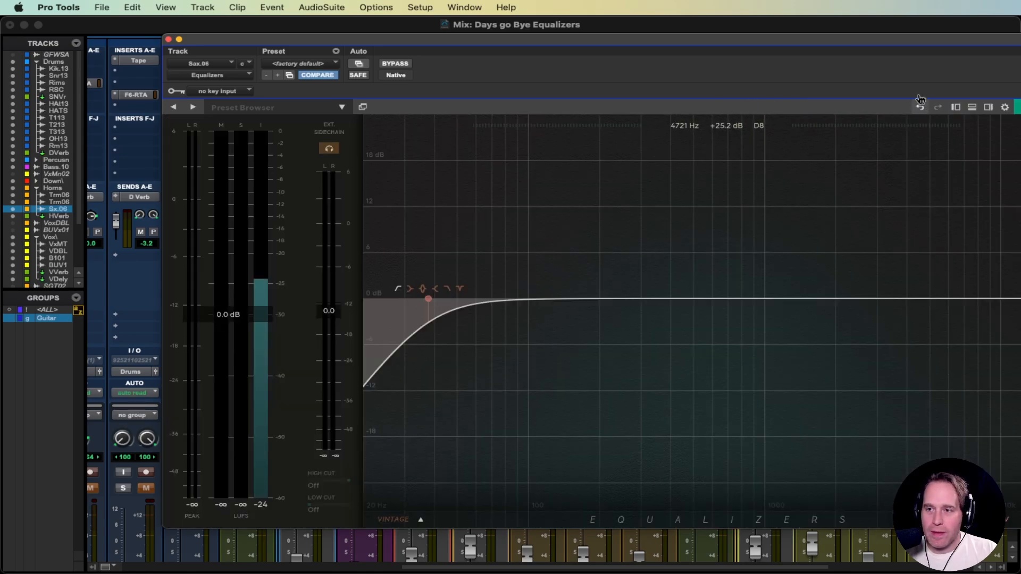
drag(782, 40, 688, 38)
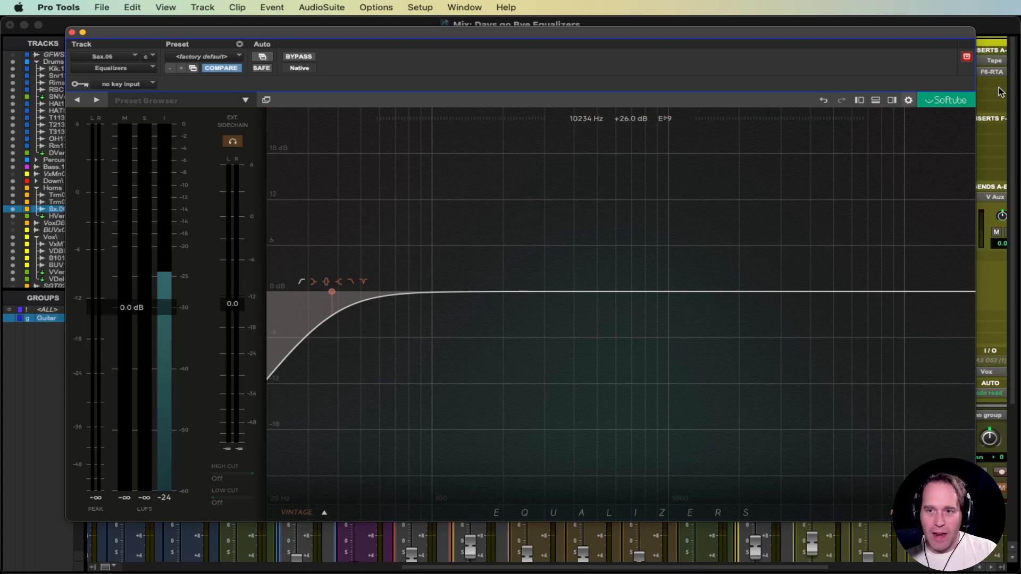
click(859, 100)
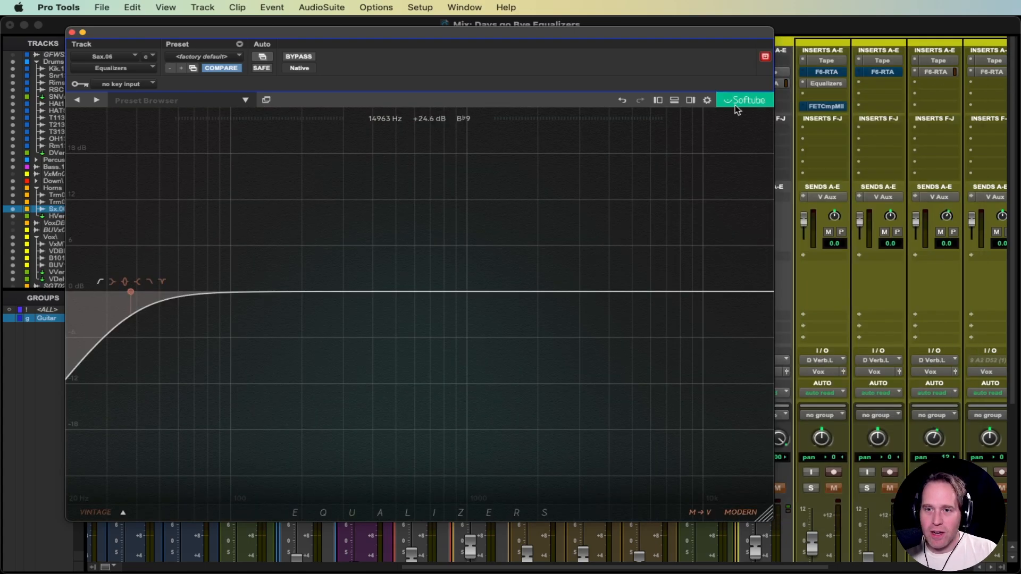
click(675, 100)
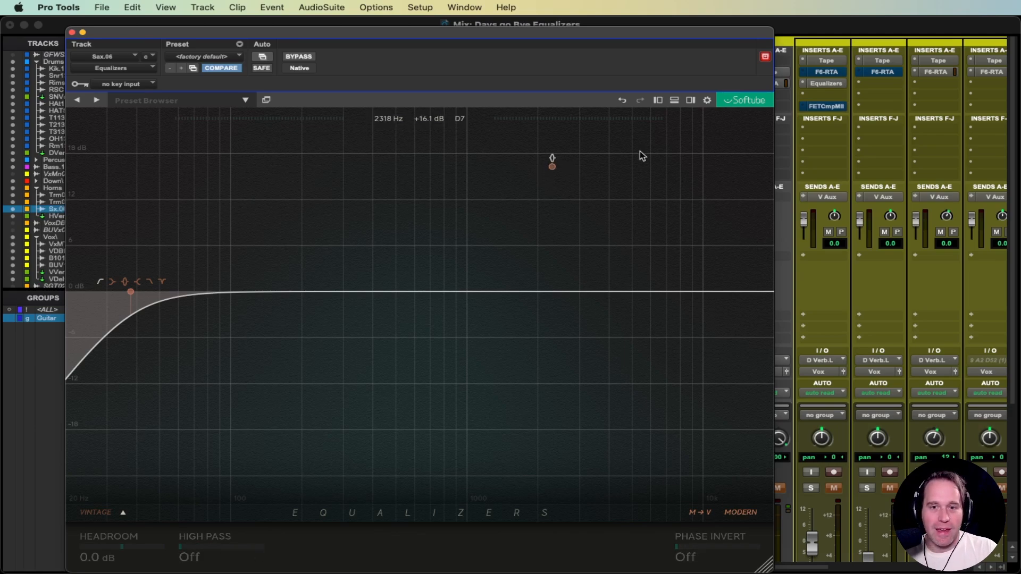
Step: Open the gain-match and snapshot panel and compare snapshots A and B, finishing on A
click(675, 101)
click(689, 100)
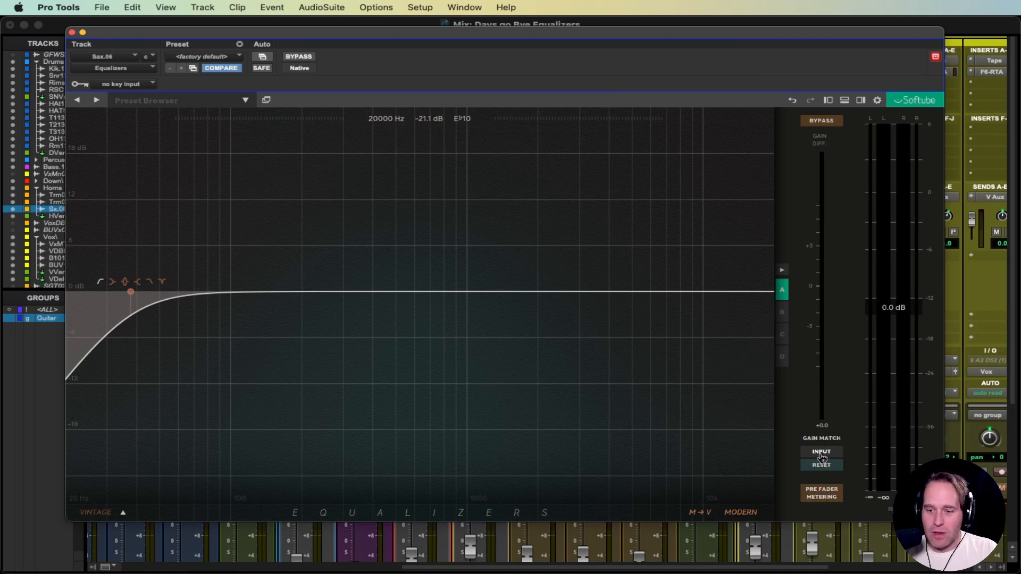
click(783, 332)
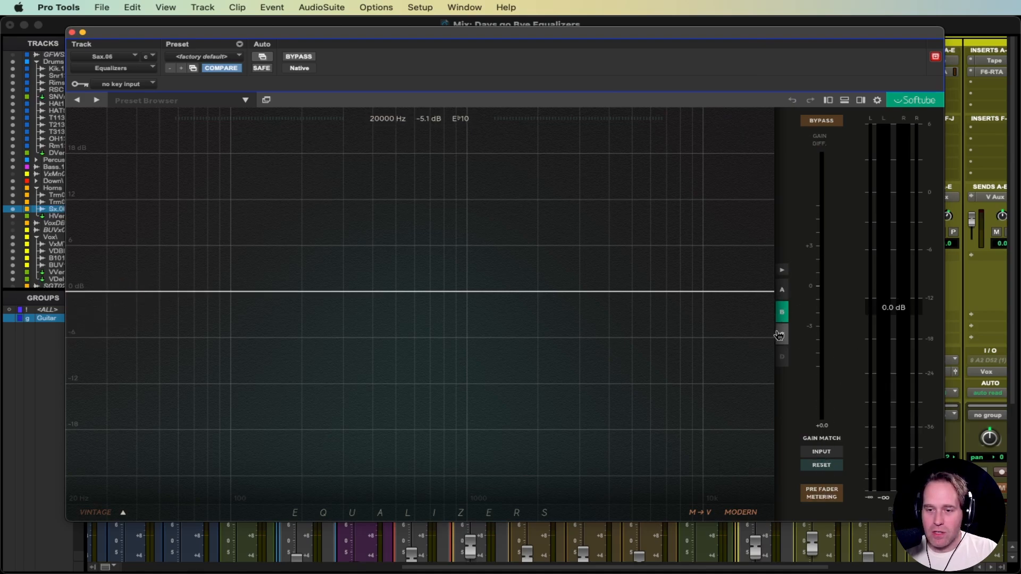
click(782, 290)
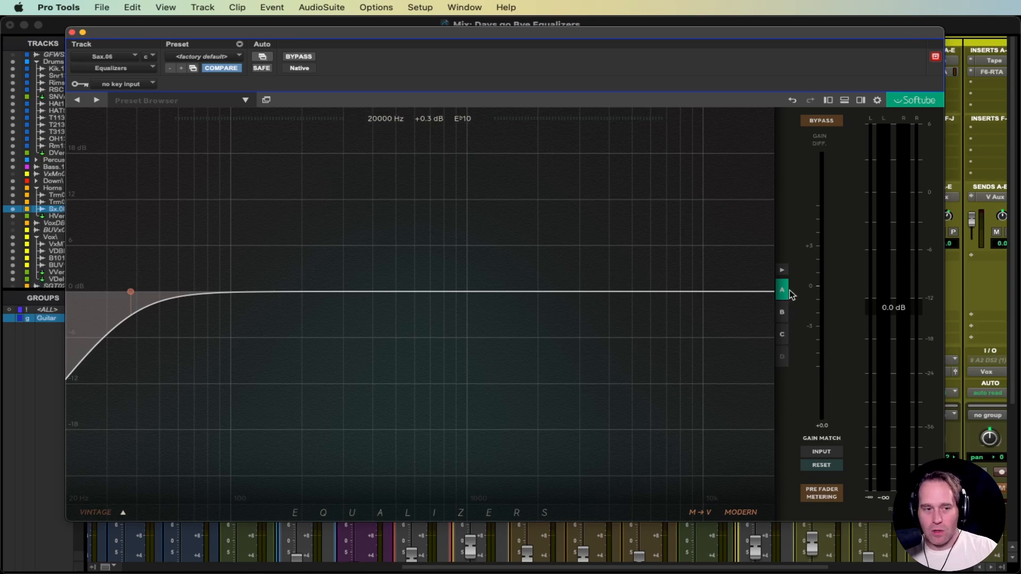
click(783, 314)
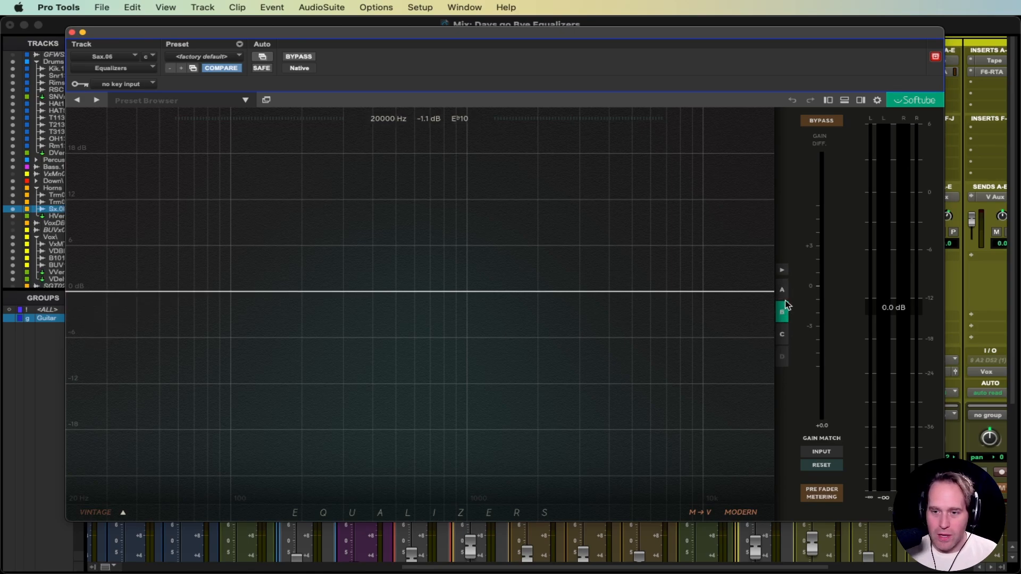
click(784, 291)
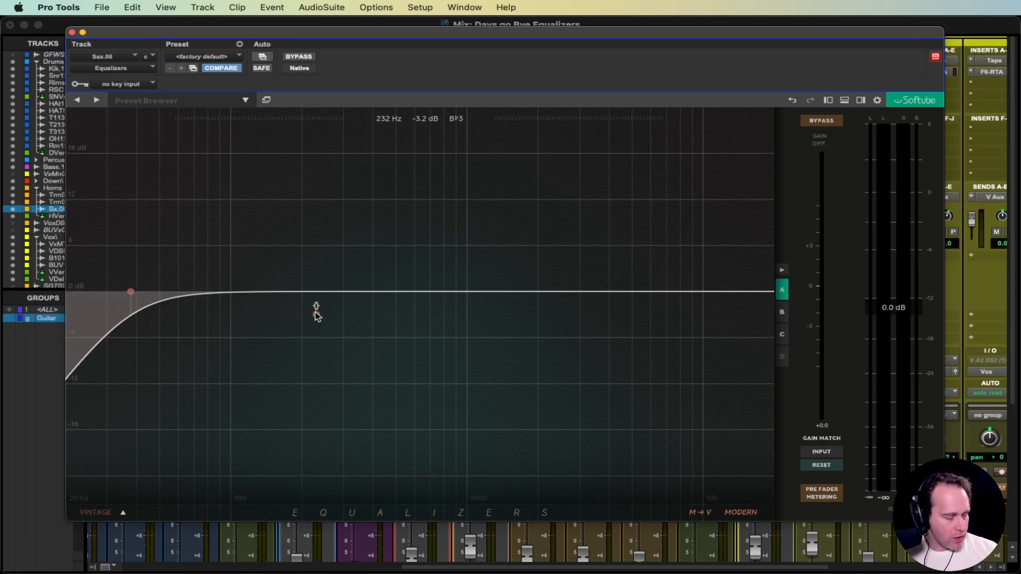
drag(295, 34, 276, 31)
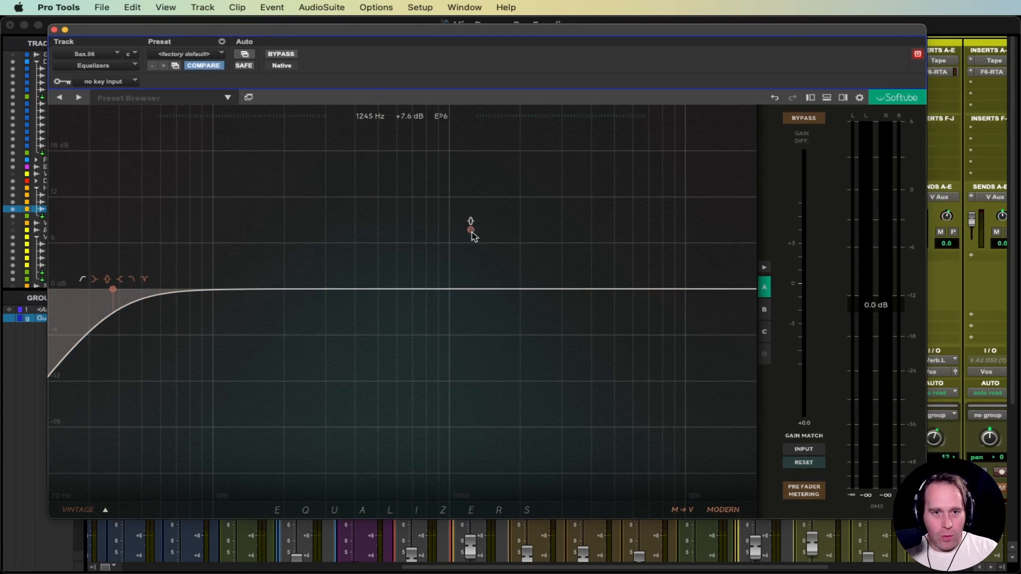
Step: Delete the old low-cut band and start playback of the sax track
click(112, 290)
click(175, 412)
key(space)
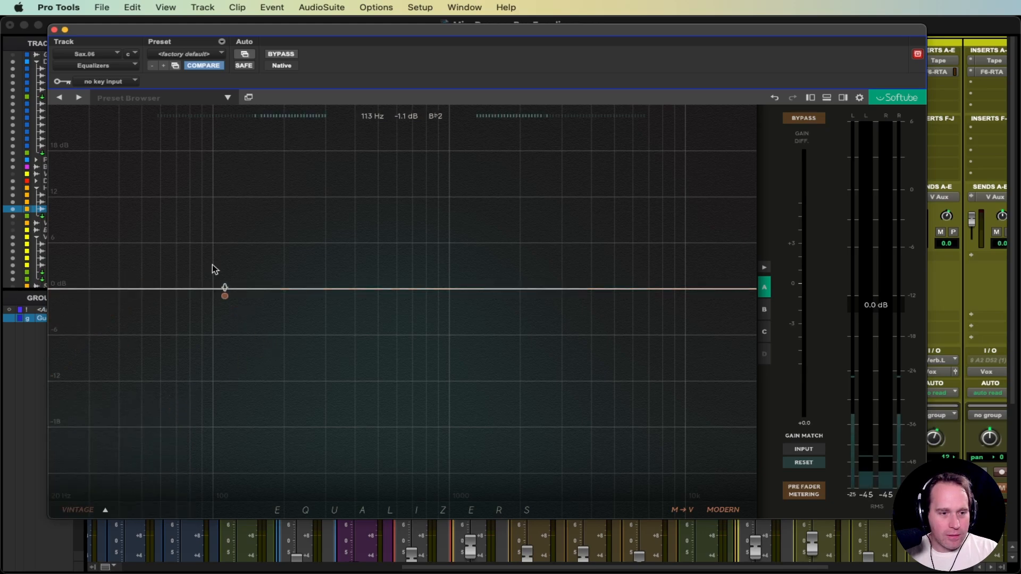
drag(260, 28, 265, 28)
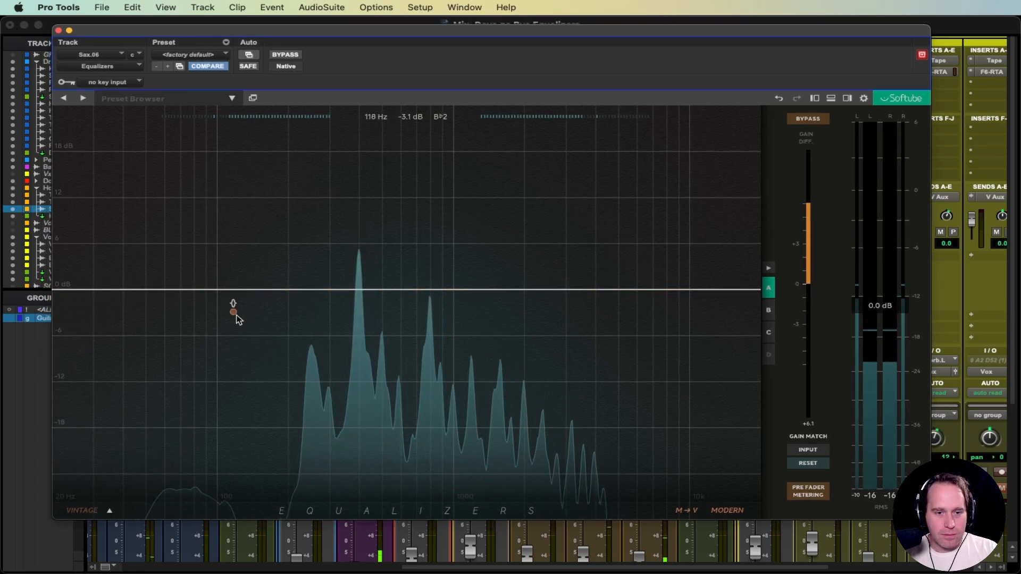
Step: Add a new low cut around 118 Hz and a bell near 439 Hz boosted about 3.9 dB
click(118, 312)
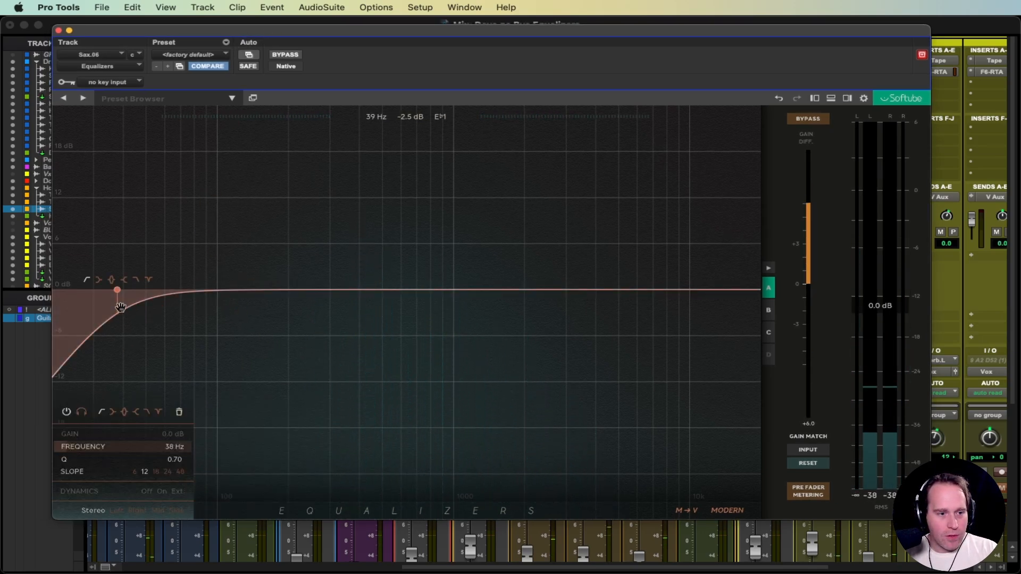
drag(116, 297, 297, 298)
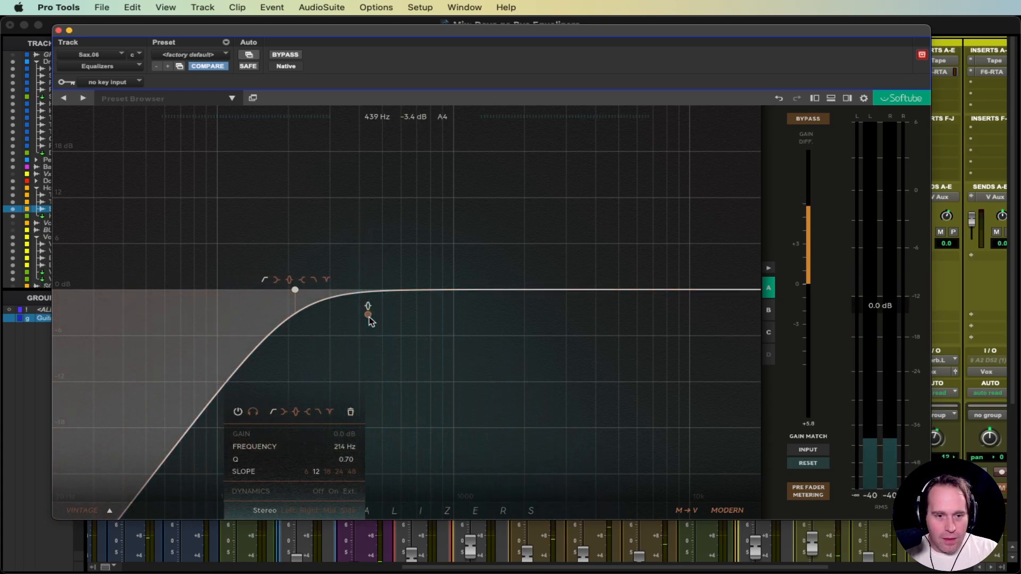
click(369, 315)
drag(370, 311, 346, 270)
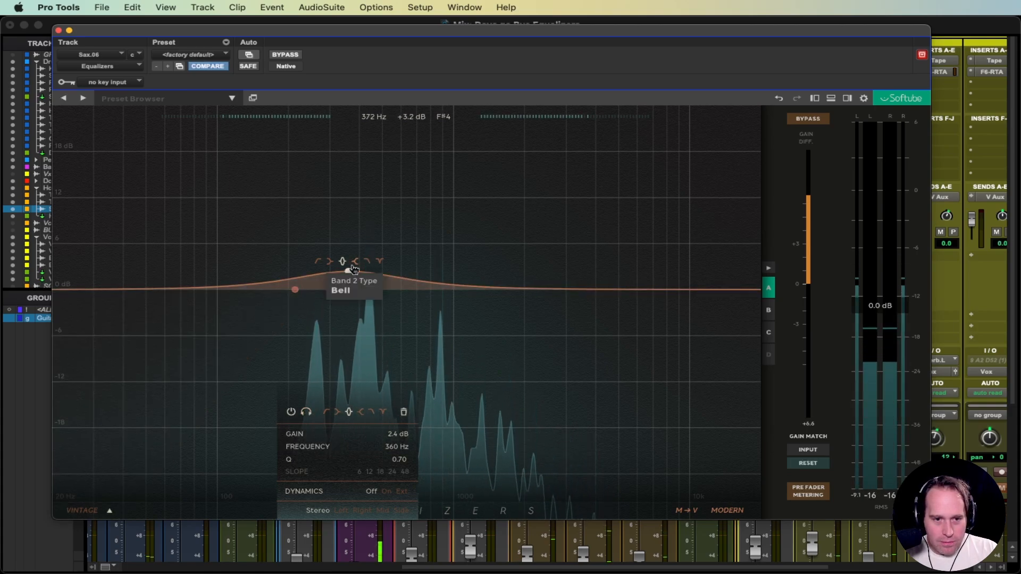
Step: Move band 2 to about 498 Hz, try low cut and low shelf, then return to a narrower bell
mouse_move(348, 271)
mouse_down()
mouse_move(529, 276)
mouse_move(343, 264)
mouse_up()
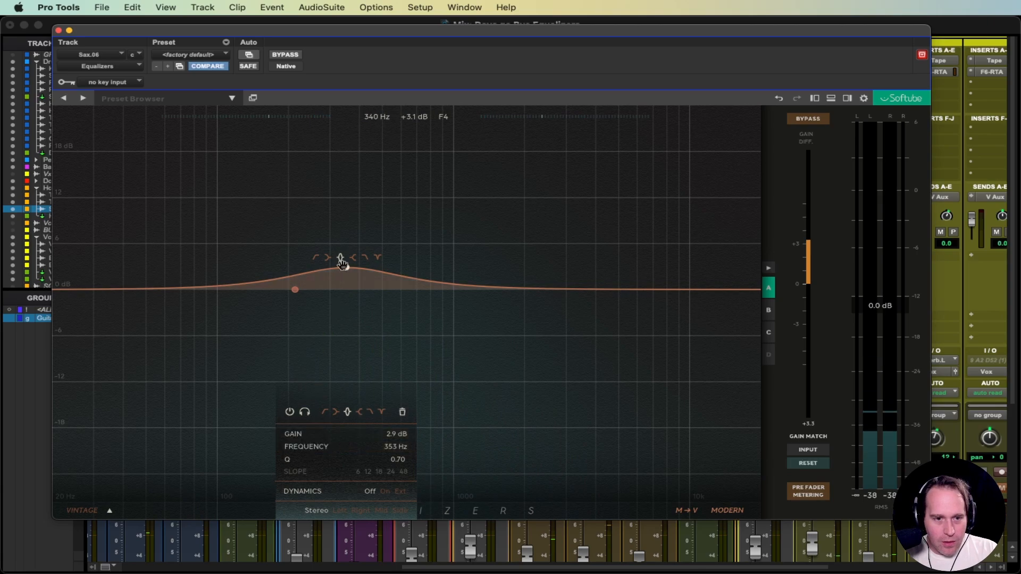
click(325, 413)
click(335, 413)
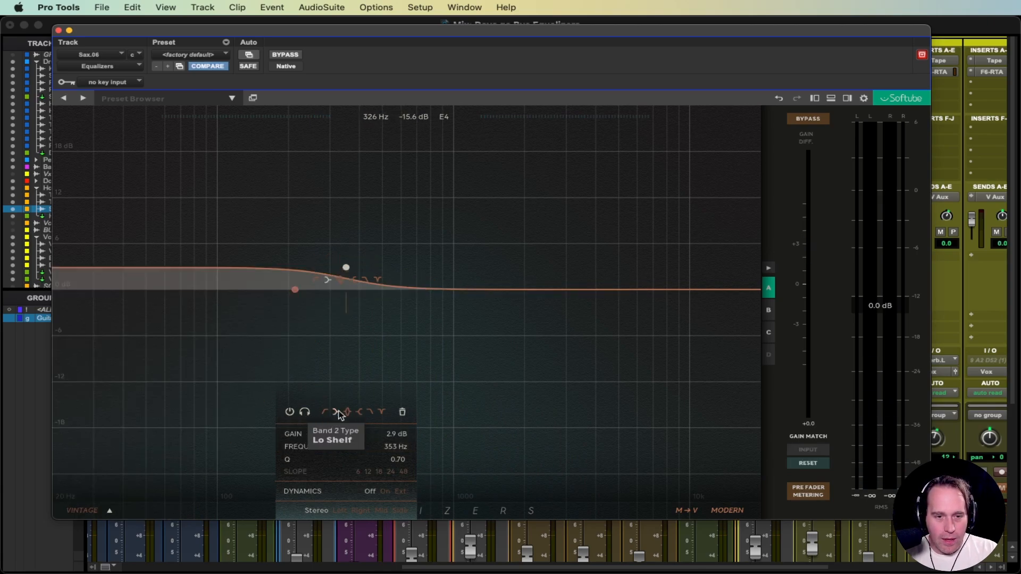
click(347, 414)
drag(378, 460, 376, 461)
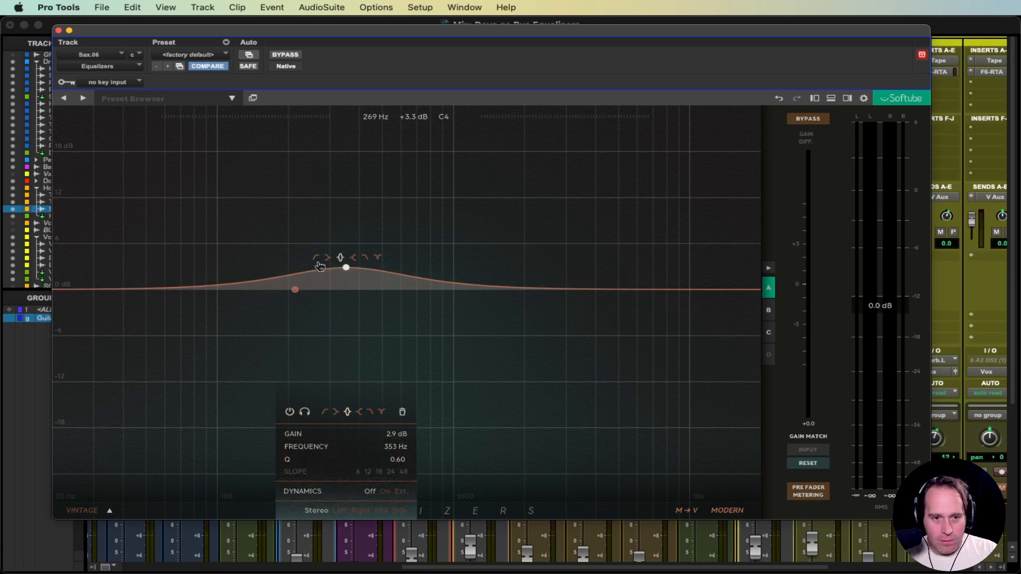
scroll(347, 275, down, 4)
scroll(347, 275, up, 6)
scroll(347, 275, up, 3)
scroll(347, 276, down, 6)
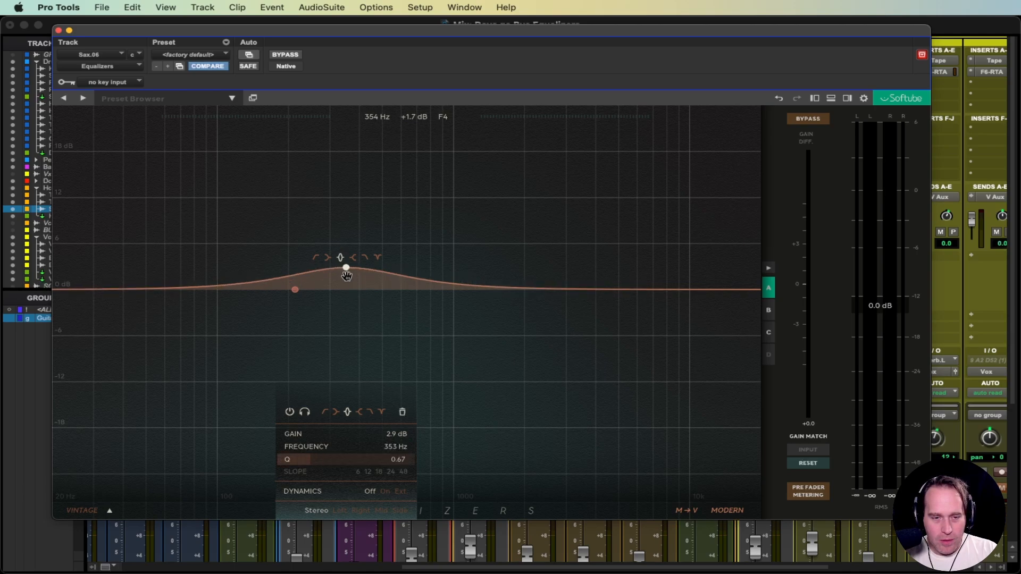
scroll(347, 276, up, 10)
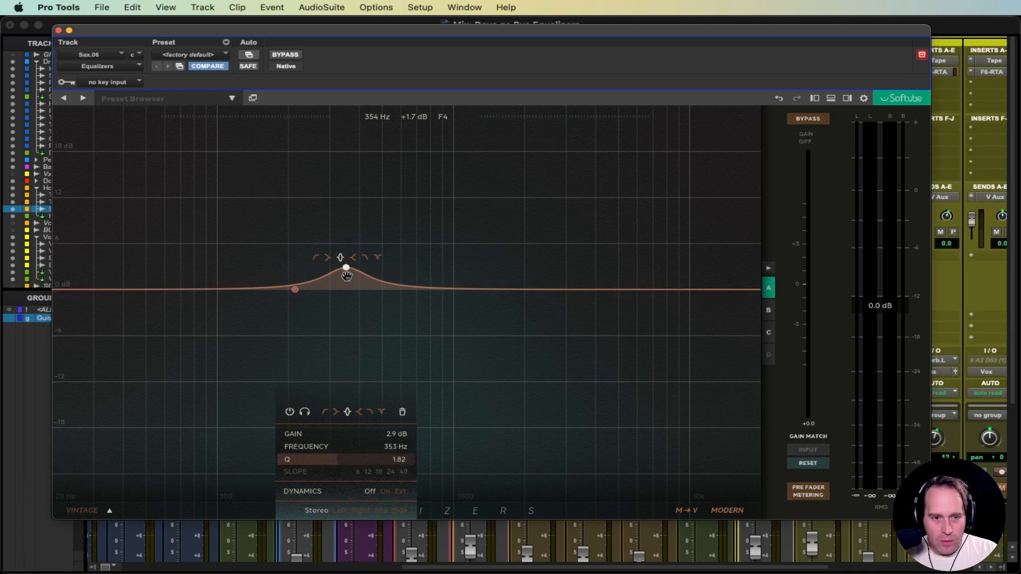
Step: Enter Q 2.00 and 380 Hz for band 2, then drag it into a -2.9 dB cut
double_click(395, 460)
text(2)
key(Return)
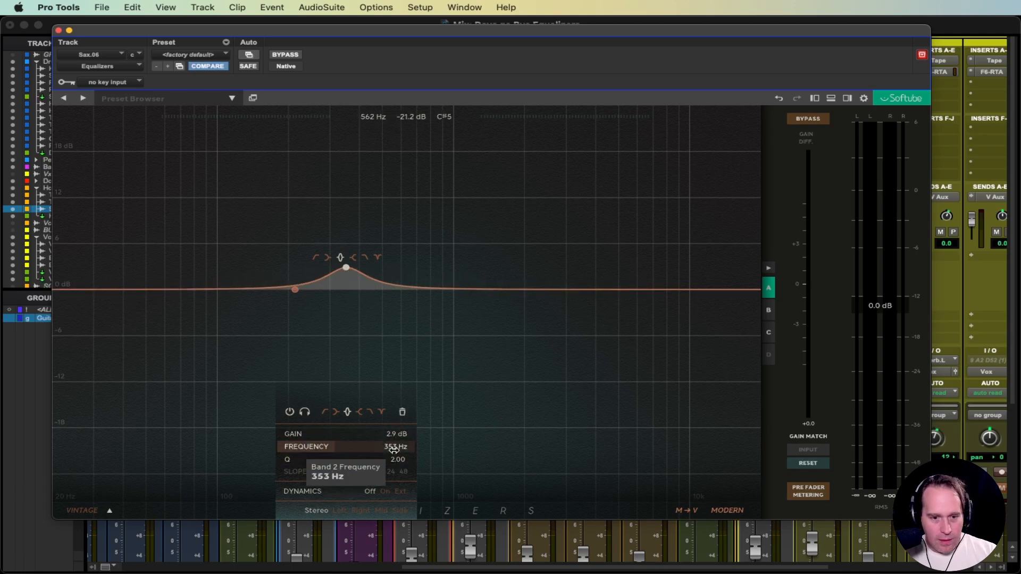
double_click(392, 448)
text(380)
key(Return)
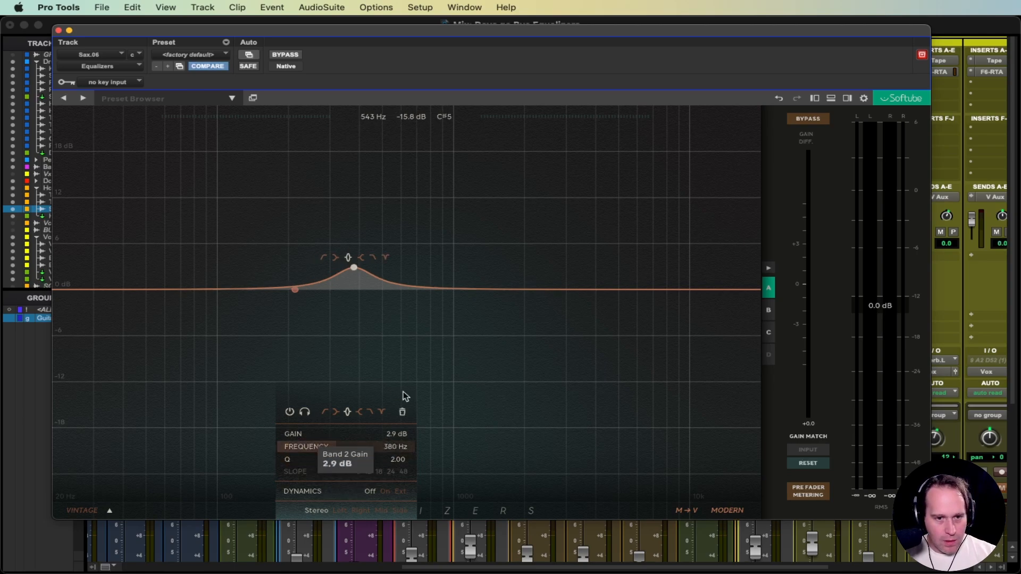
drag(350, 263, 361, 286)
Step: Try high shelf, high cut and a narrow 431 Hz notch, restore bell, and add a -4.4 dB 193 Hz band
click(372, 412)
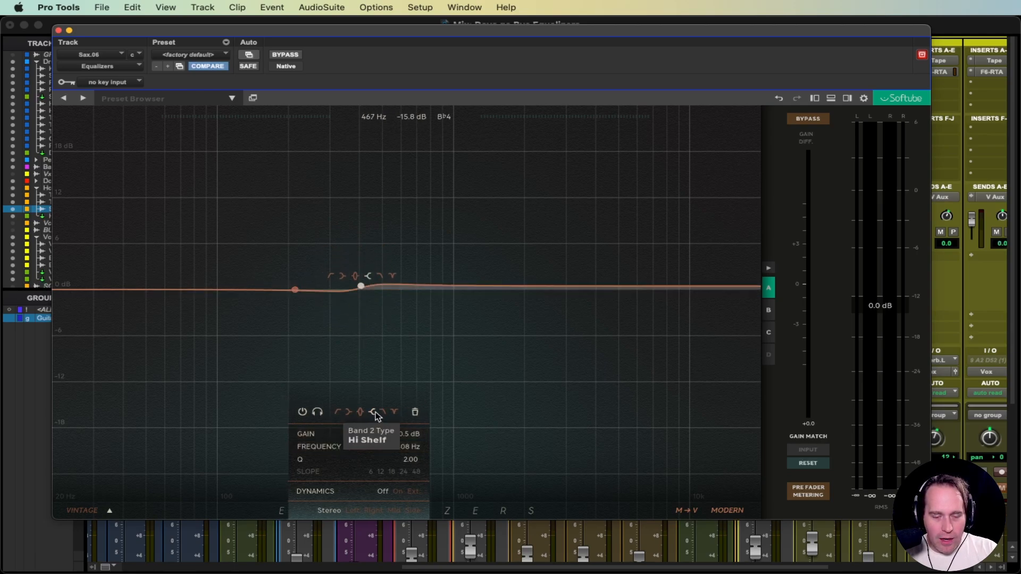
click(383, 412)
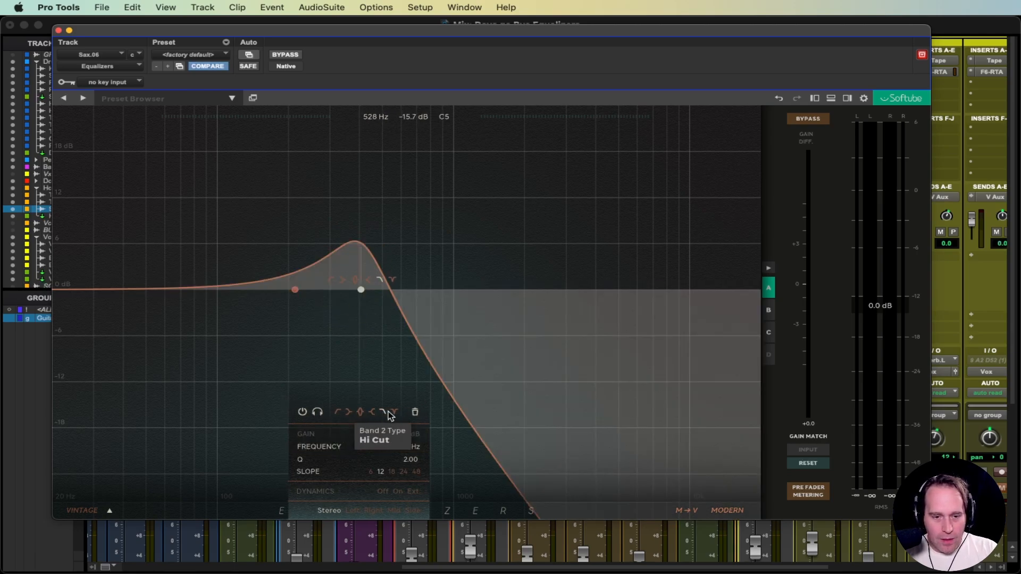
click(394, 413)
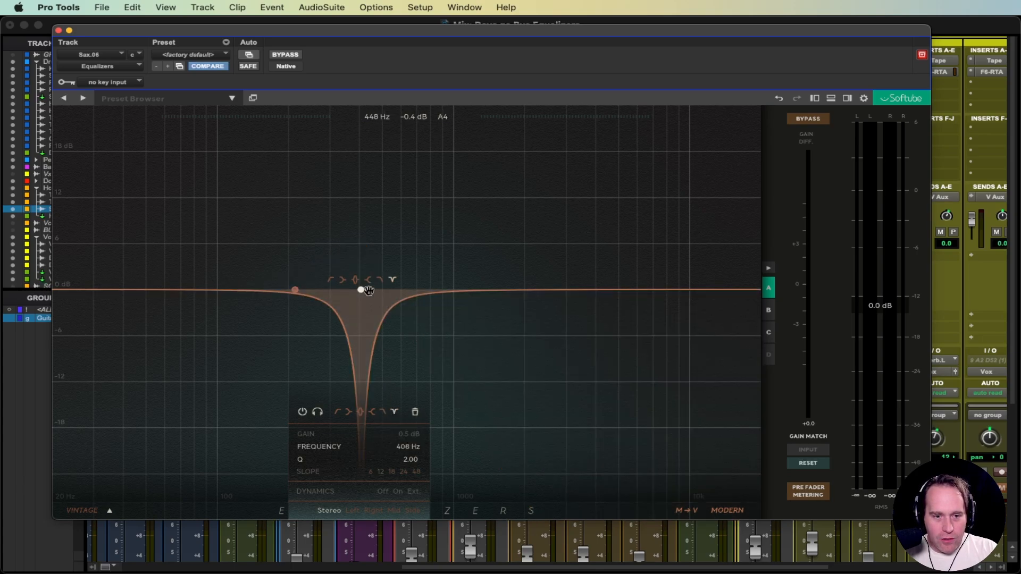
drag(361, 290, 362, 291)
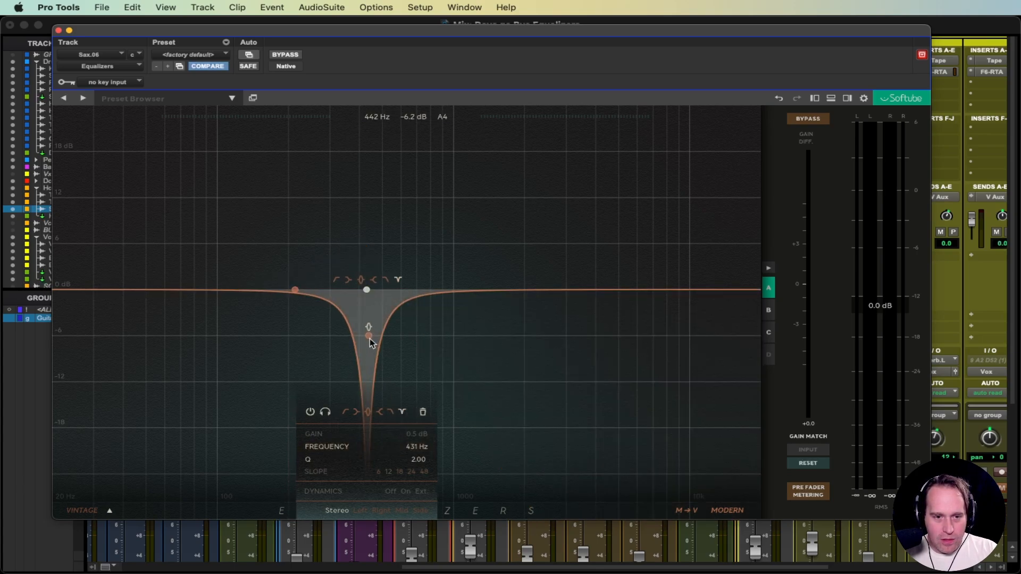
drag(407, 459, 429, 459)
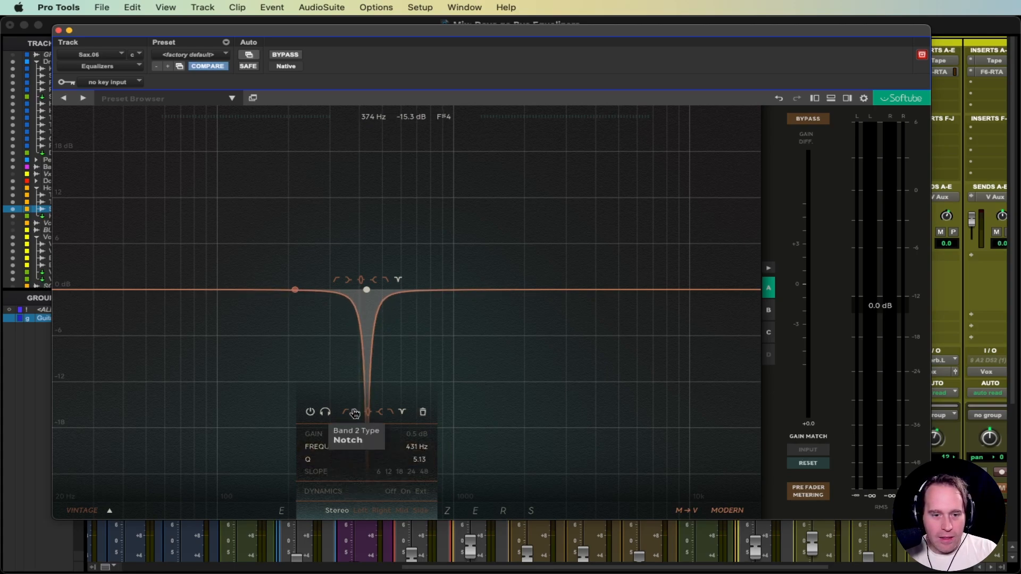
click(367, 412)
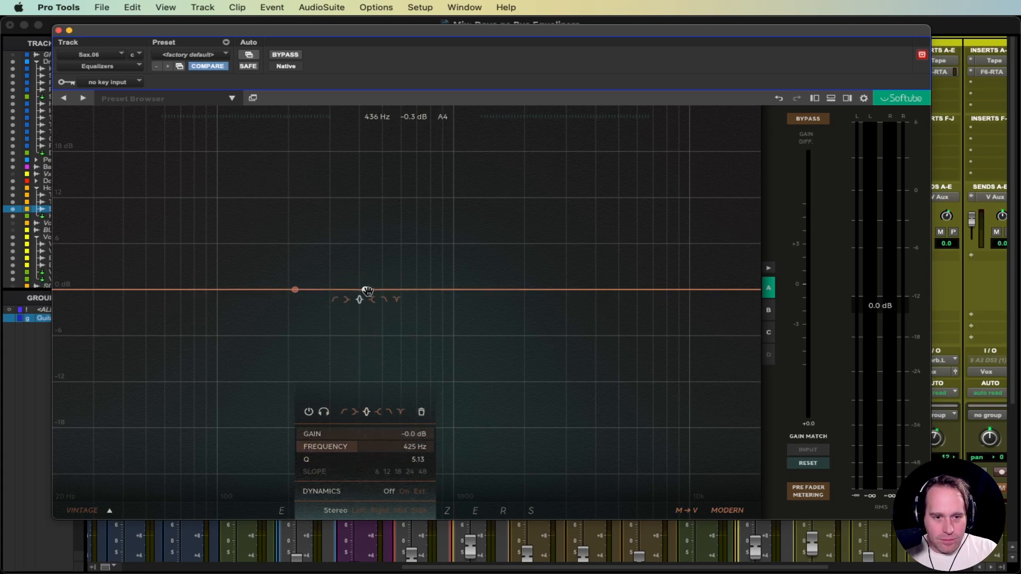
drag(282, 292, 286, 327)
Step: Solo band 3, sweep it to about 1890 Hz with Q 1.55, and switch its dynamics on
click(365, 289)
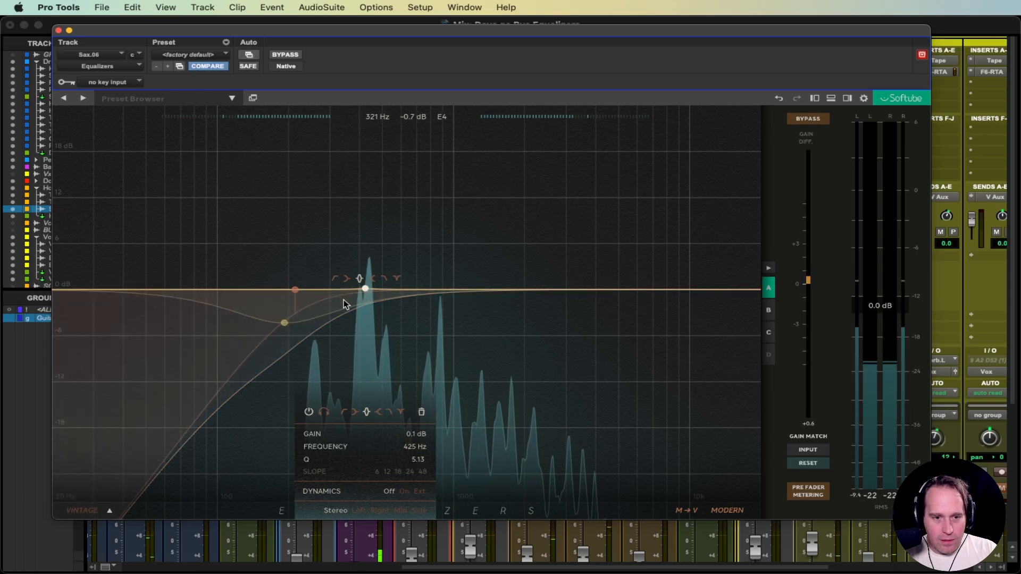
click(284, 323)
drag(290, 316, 516, 313)
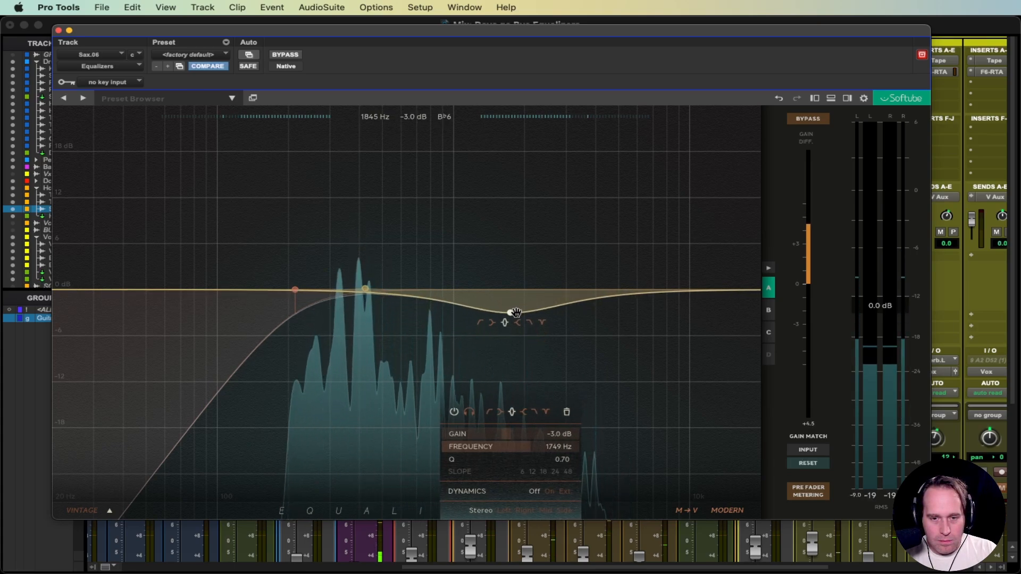
click(473, 416)
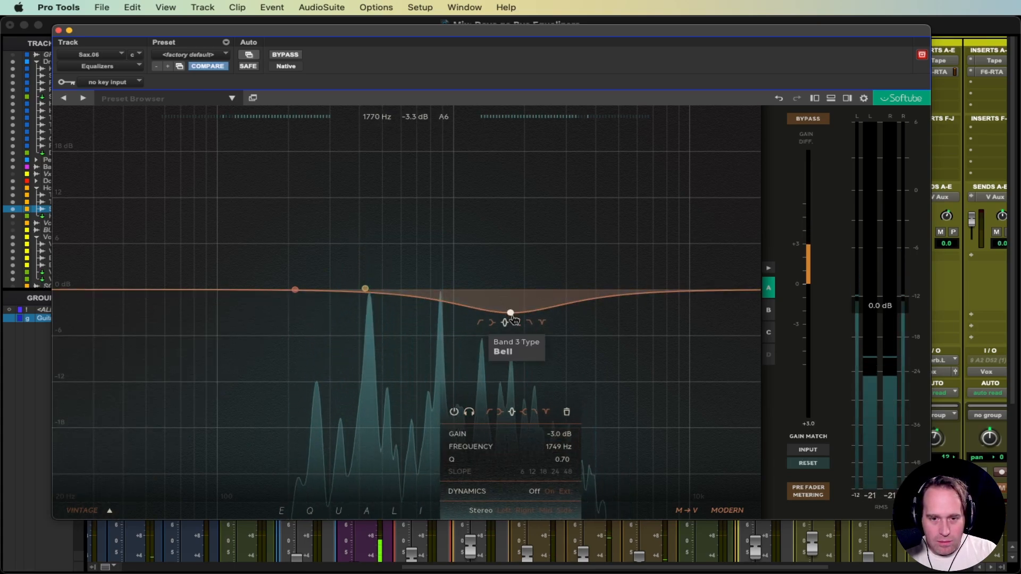
mouse_move(510, 310)
mouse_down()
mouse_move(533, 312)
mouse_move(479, 301)
mouse_move(452, 308)
mouse_move(515, 316)
mouse_up()
drag(519, 461, 572, 461)
mouse_move(512, 318)
mouse_down()
mouse_move(477, 314)
mouse_move(518, 311)
mouse_up()
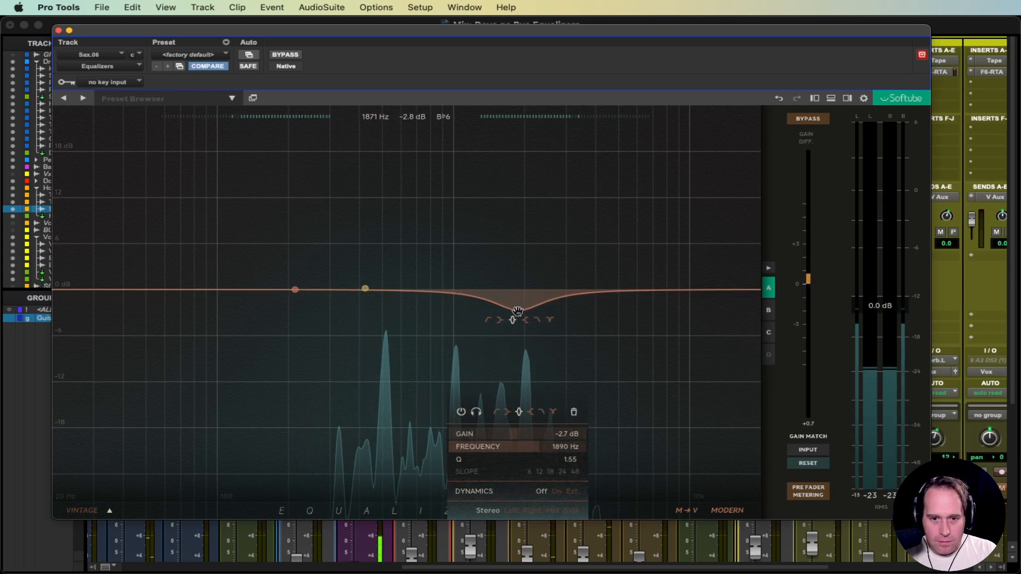
click(557, 492)
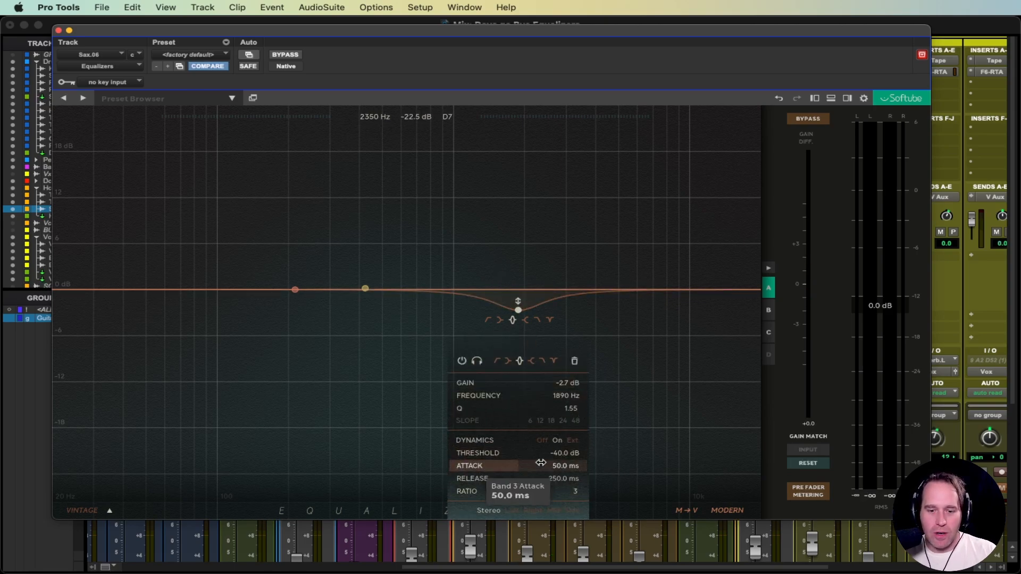
Step: While the sax plays, set band 3's threshold to -27.1 dB, ratio 4, and cut depth about -6.9 dB
key(space)
drag(558, 455, 517, 458)
drag(556, 497, 562, 494)
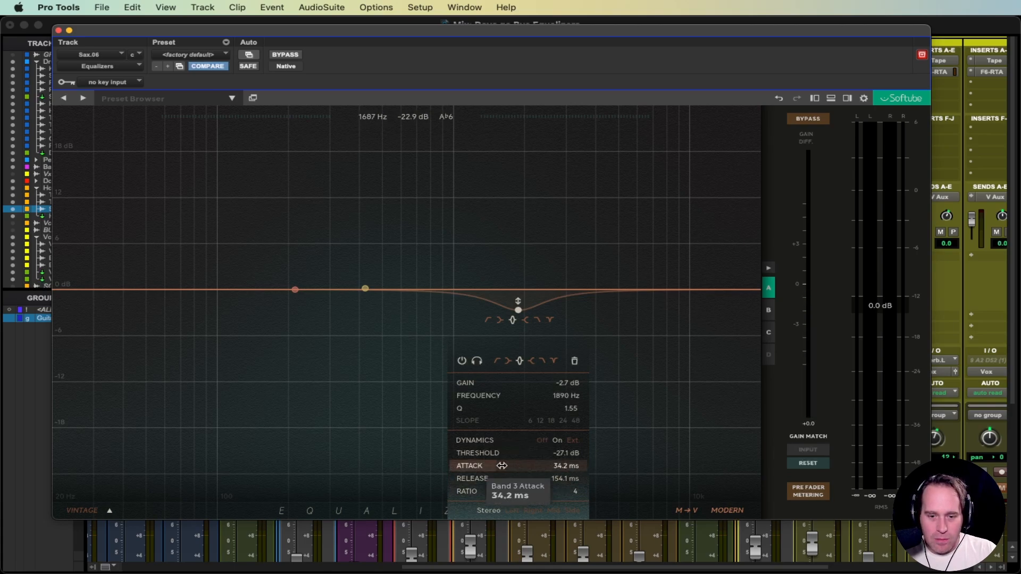
drag(536, 388, 539, 388)
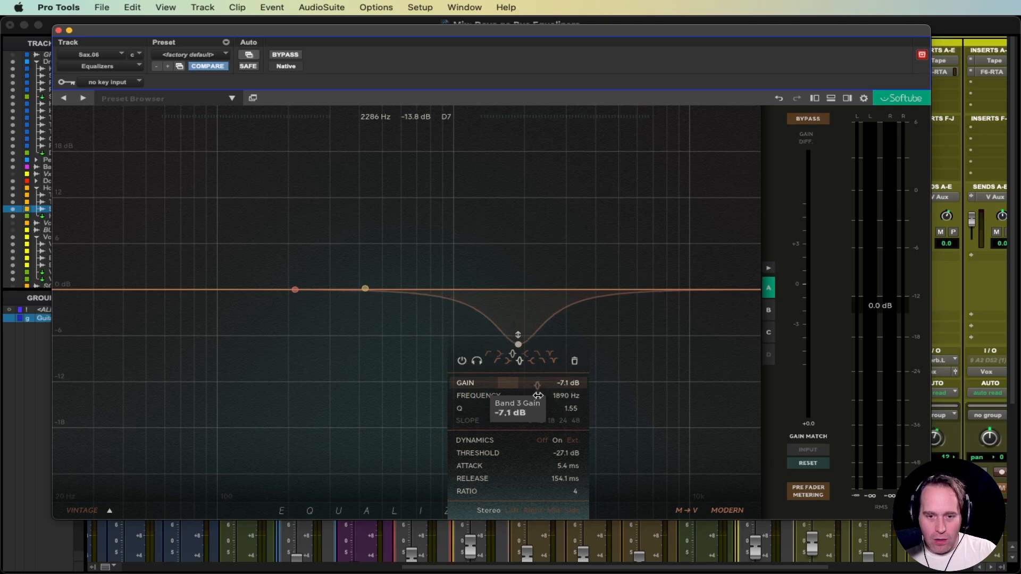
drag(539, 397, 507, 387)
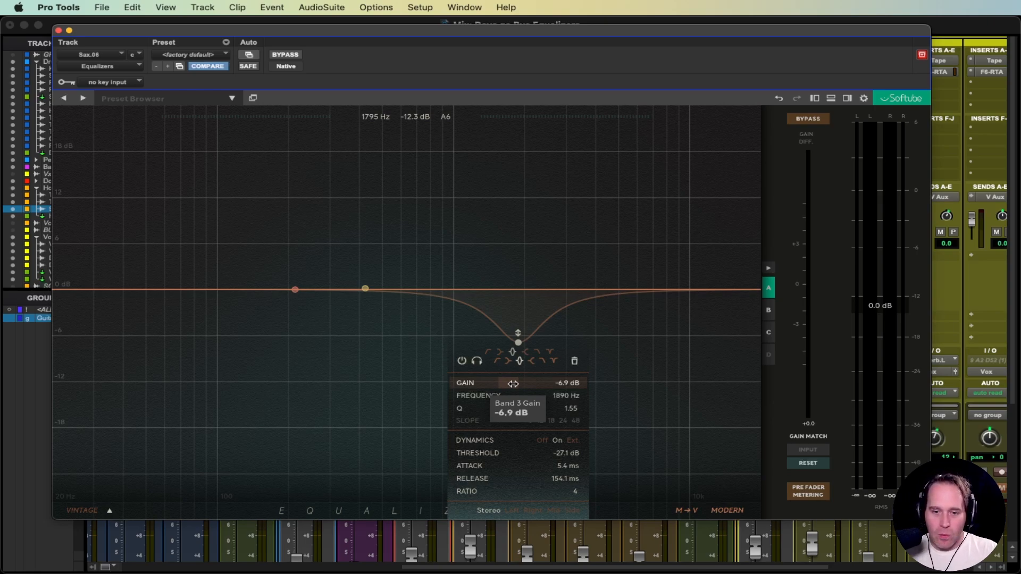
key(space)
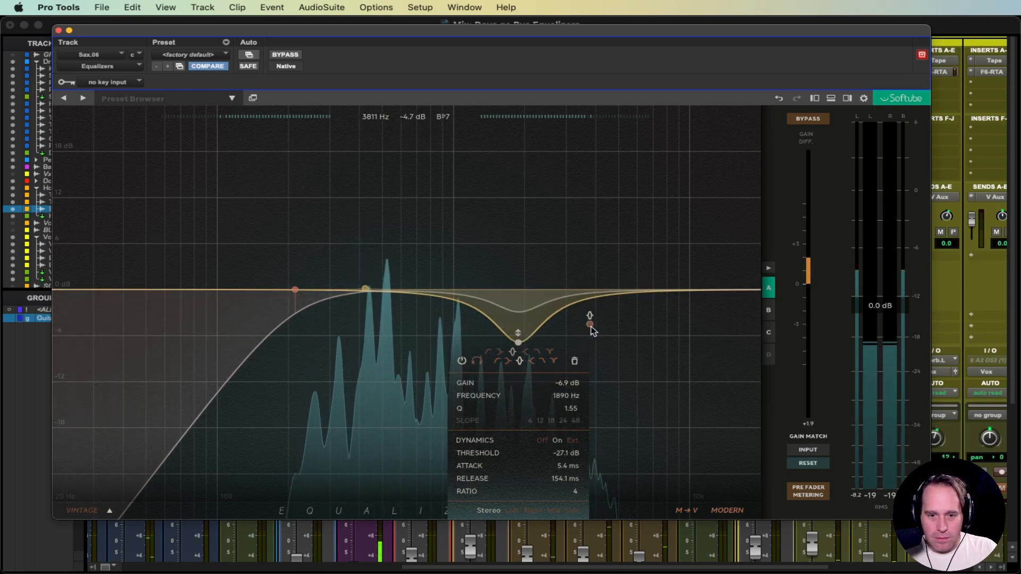
Step: Set band 3's threshold to -28.9 dB, A/B it via mute, then set Q 2.34 and gain -5.9 dB
key(space)
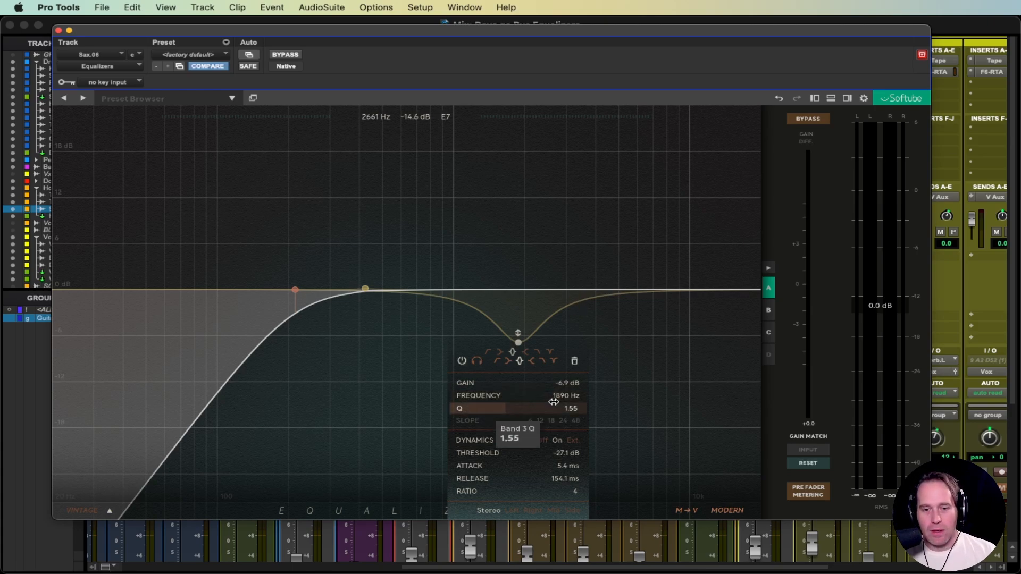
key(space)
drag(567, 453, 592, 451)
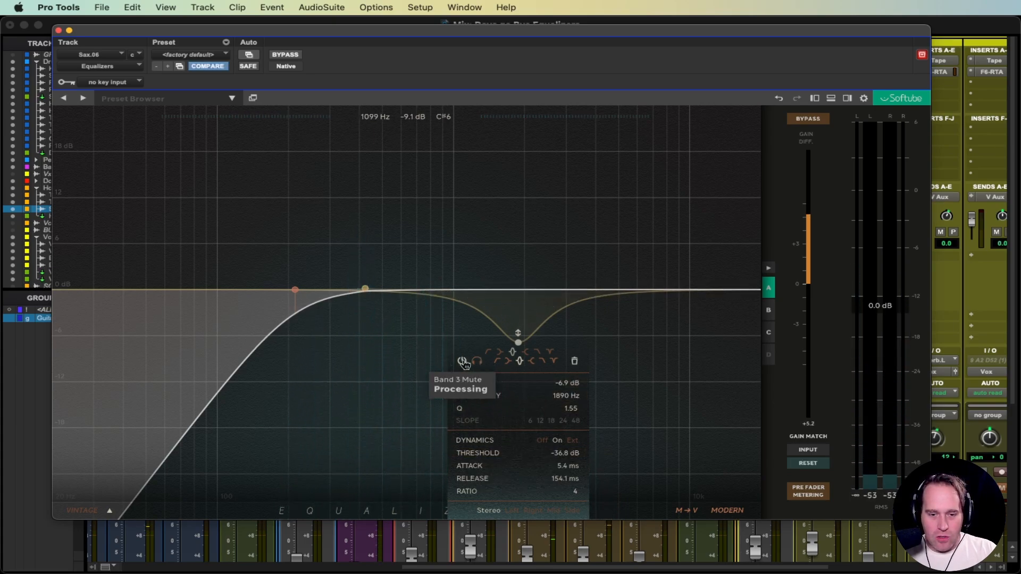
click(463, 362)
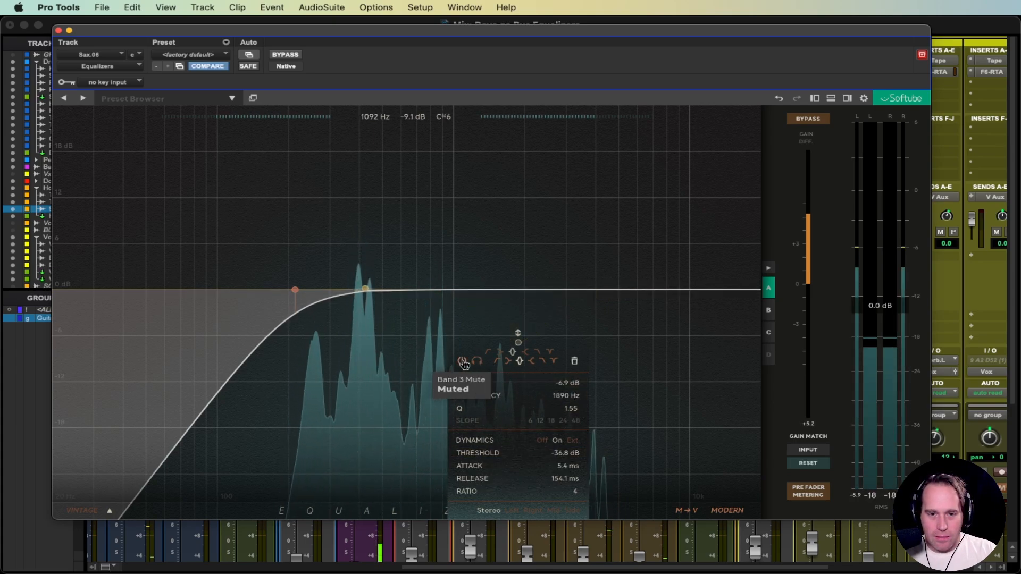
click(463, 363)
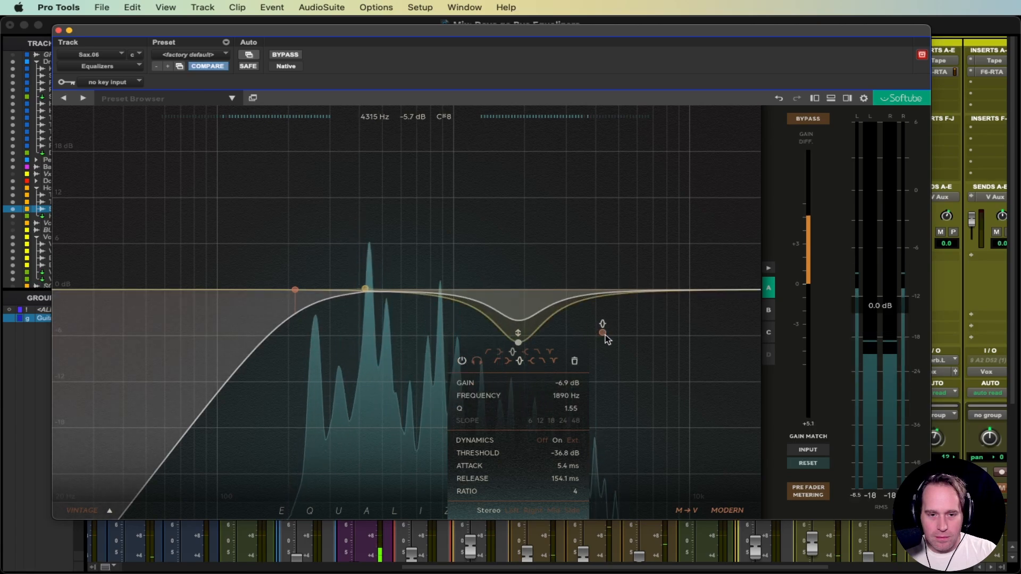
drag(573, 409, 560, 387)
drag(555, 451, 562, 446)
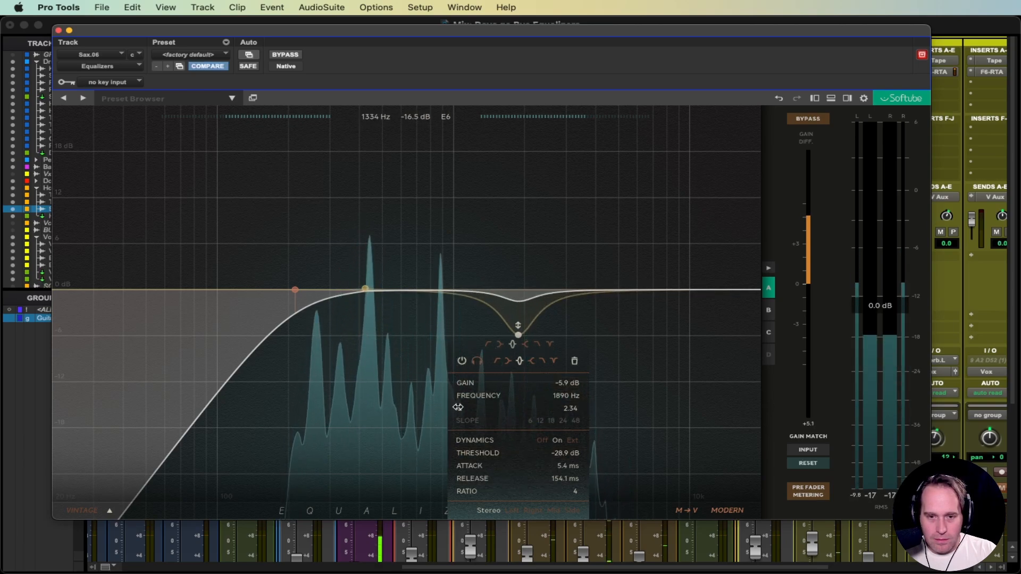
key(space)
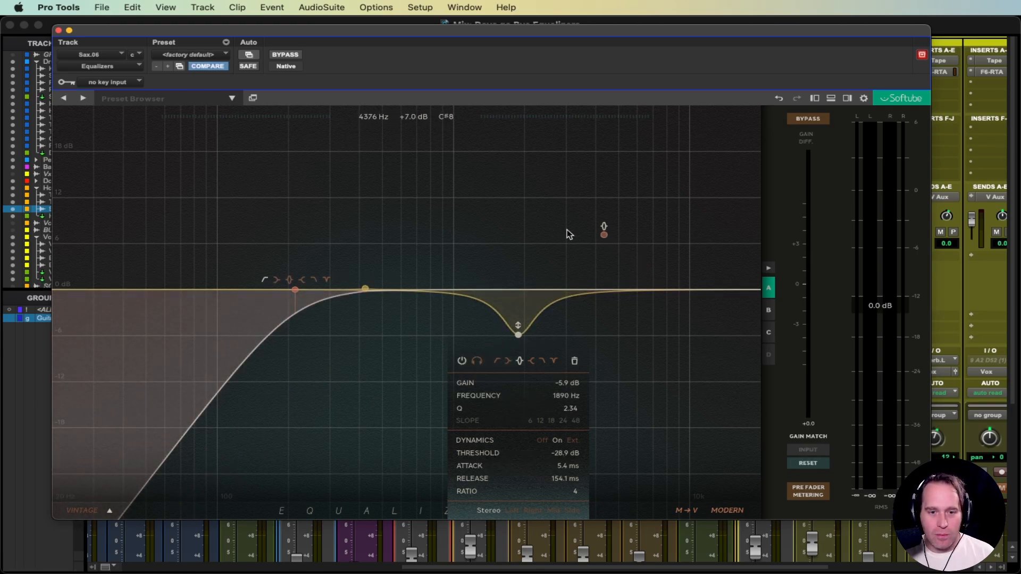
Step: Add a +3 dB high shelf at 9452 Hz and a broad -3.8 dB cut at 709 Hz with Q 1.22
drag(664, 274, 685, 264)
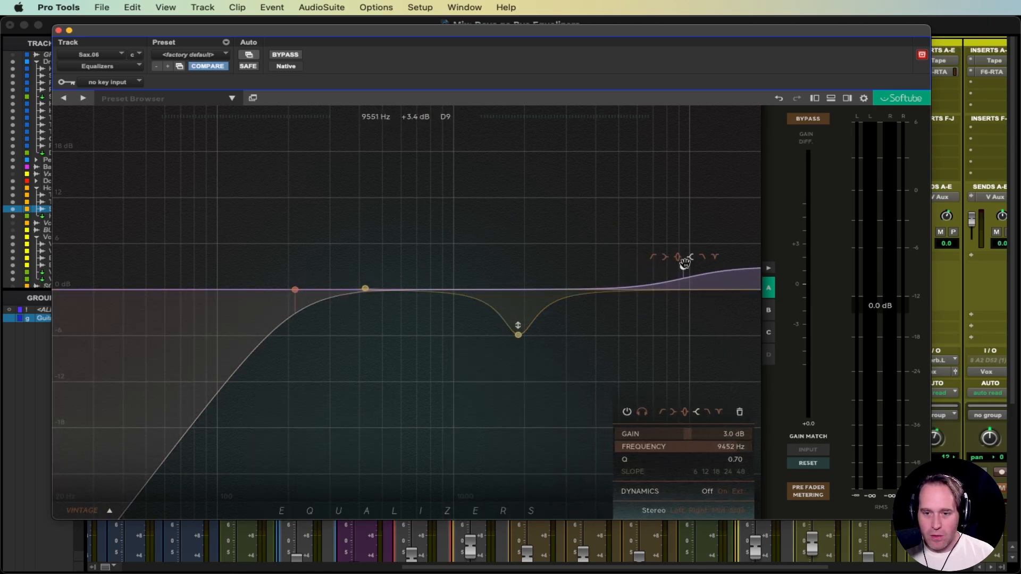
key(space)
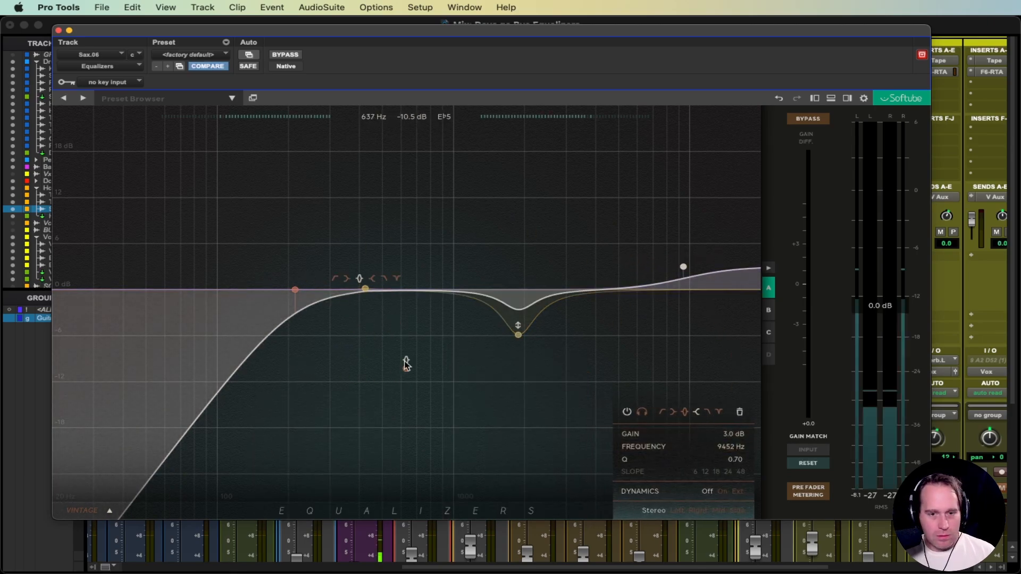
drag(361, 292, 414, 323)
scroll(432, 344, up, 5)
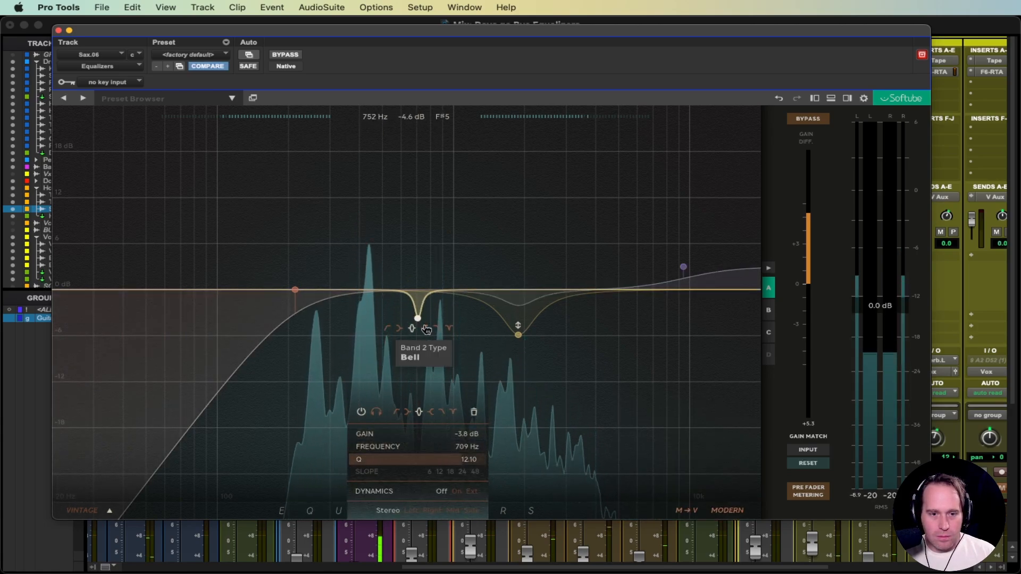
scroll(417, 310, down, 10)
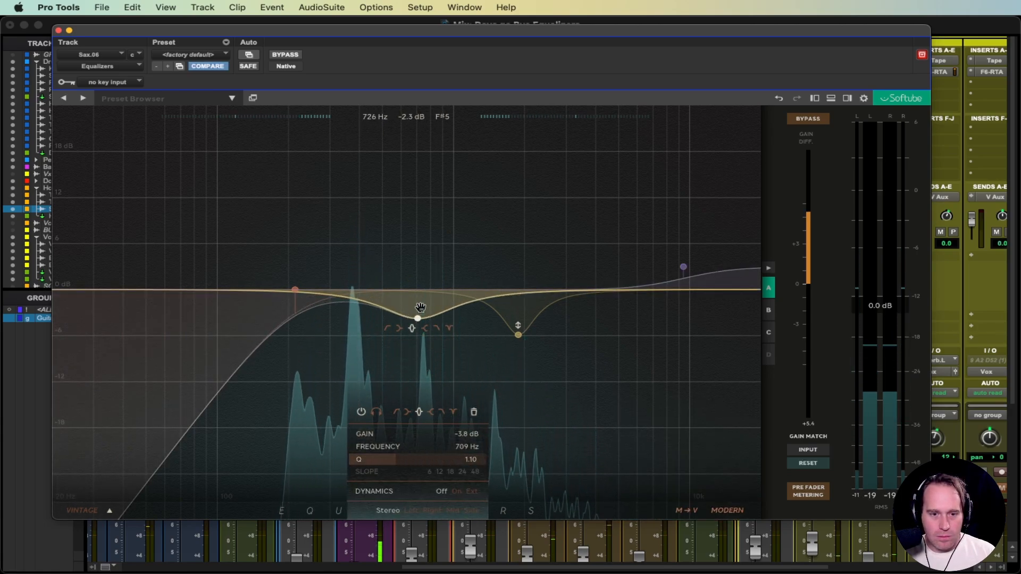
Step: Browse the VINTAGE equalizer models and choose the Chandler Curve Bender
click(107, 512)
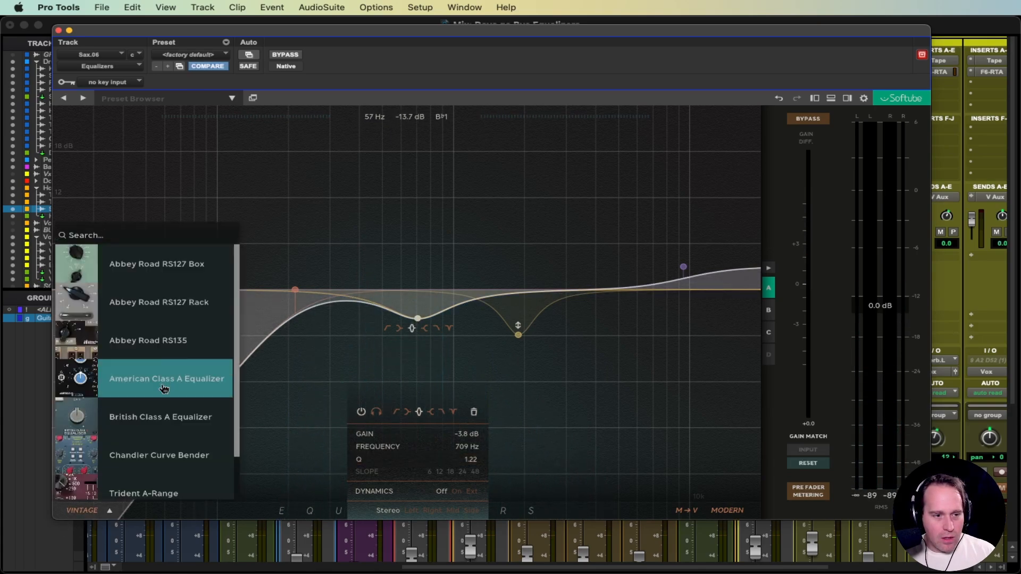
scroll(163, 373, down, 3)
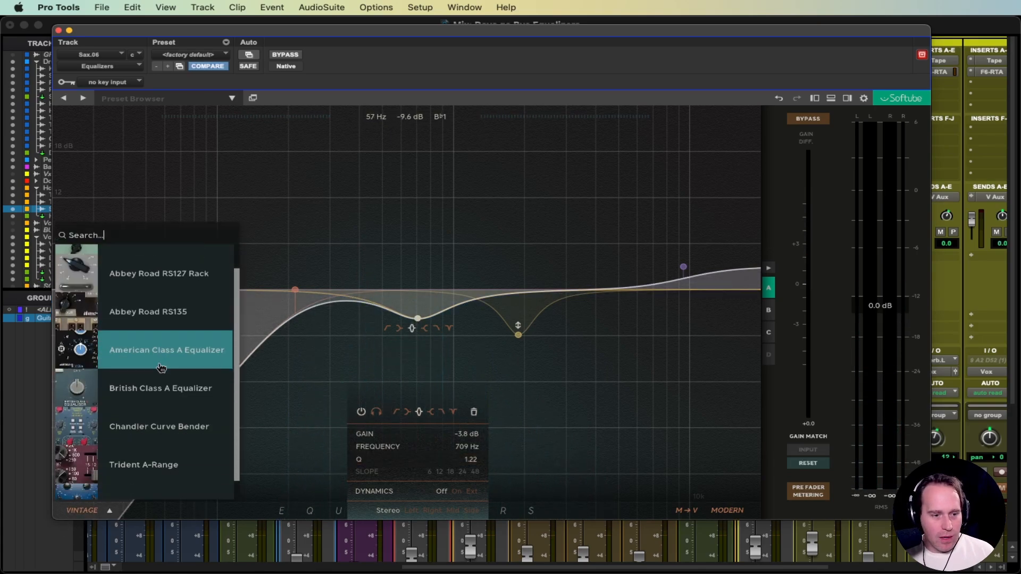
scroll(185, 482, up, 2)
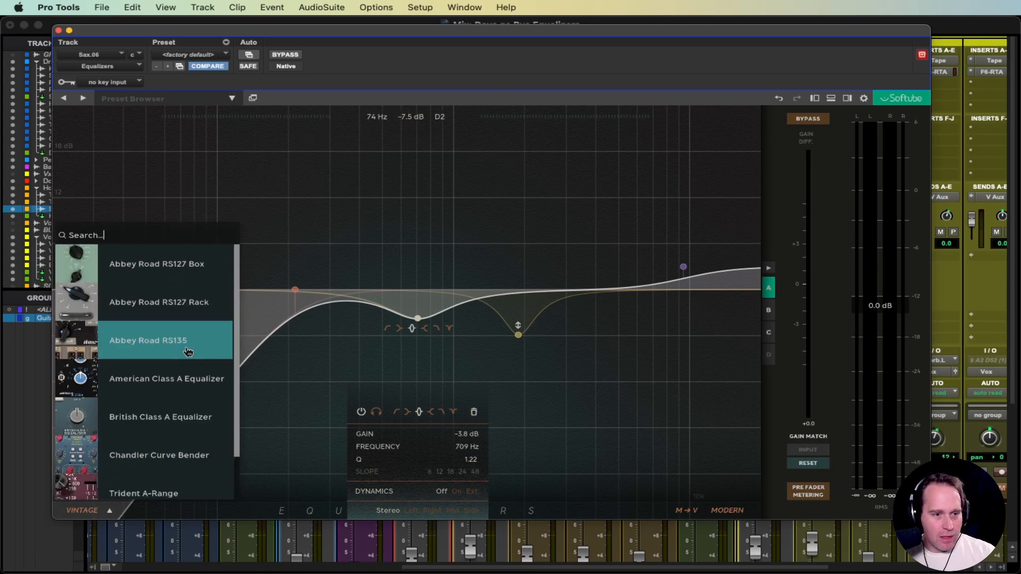
scroll(187, 352, down, 1)
scroll(190, 362, down, 2)
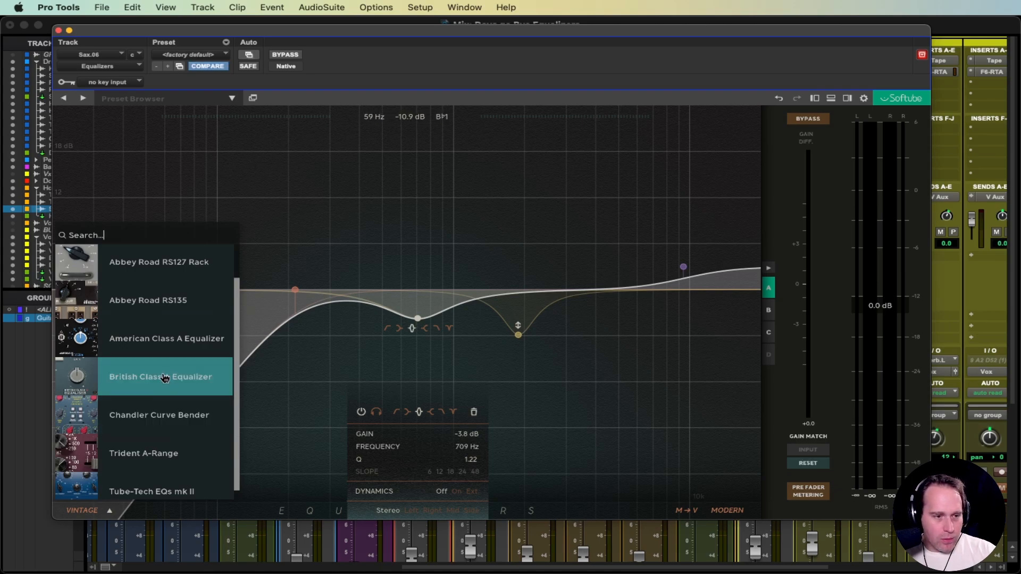
click(159, 423)
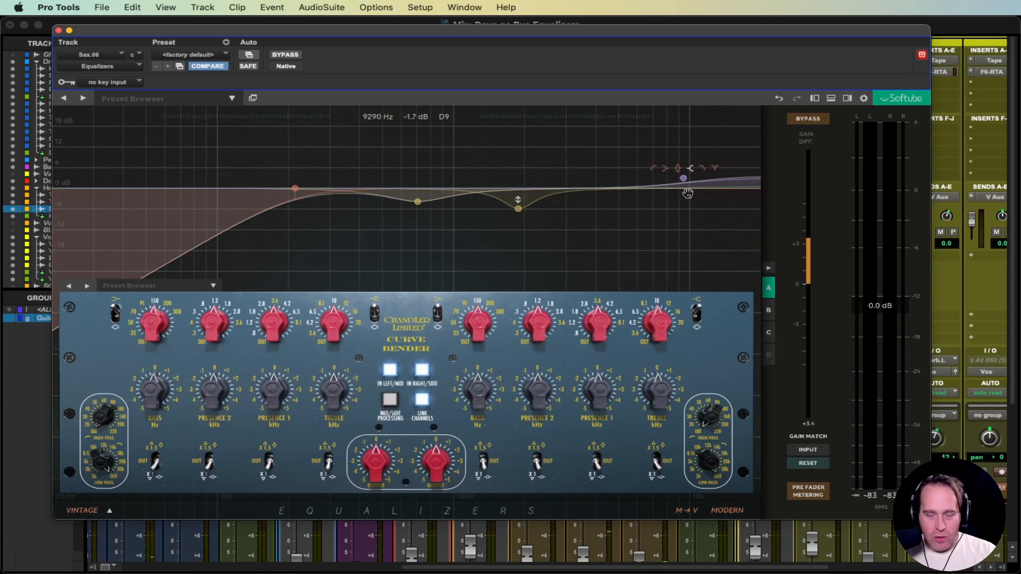
Step: On the Curve Bender, set Presence 2 to 0.8 kHz at -3 dB, Bass +1.5 dB, Presence 1 -1.5 dB, then collapse it
drag(211, 327, 154, 338)
drag(154, 398, 158, 377)
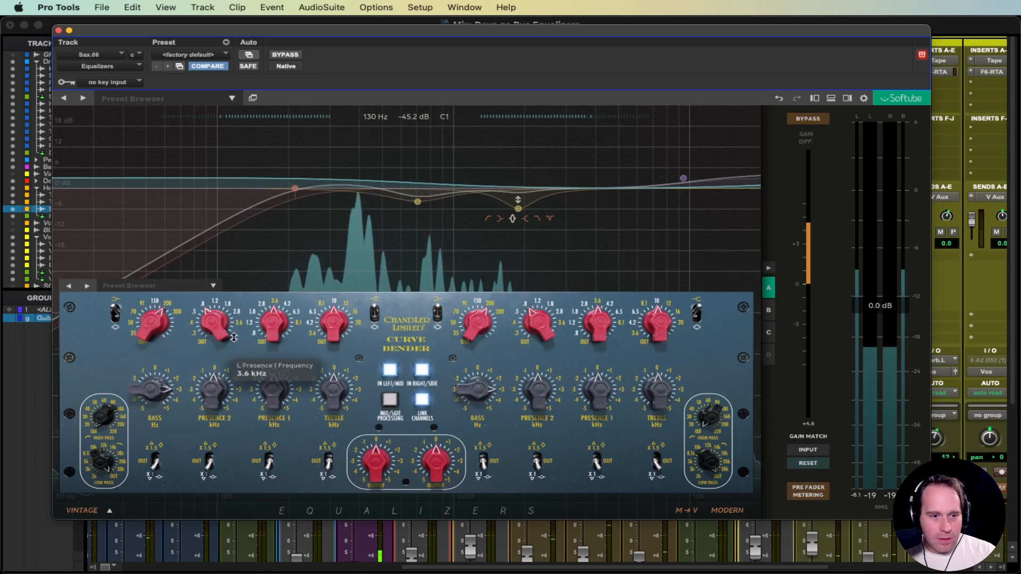
drag(212, 325, 213, 319)
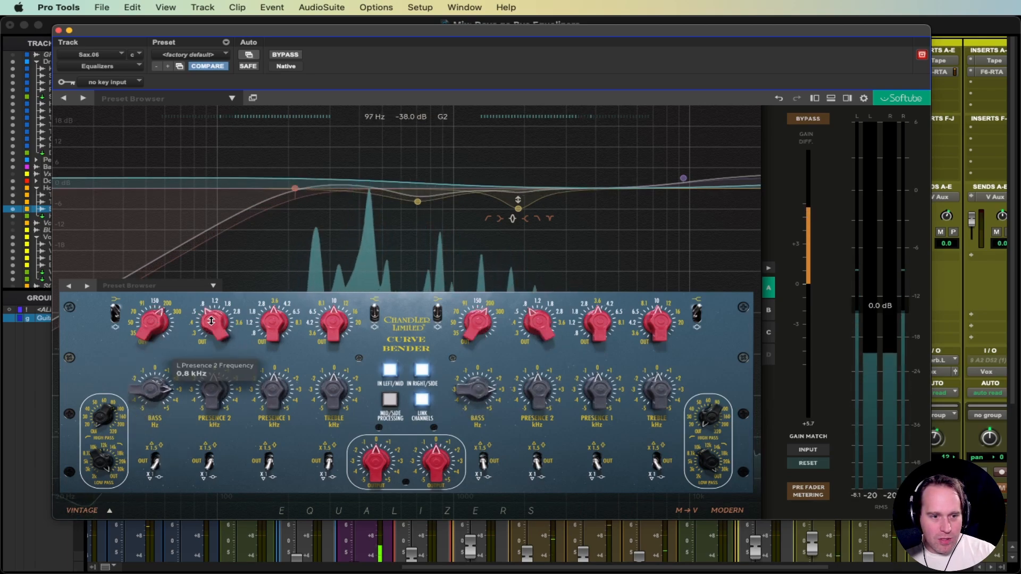
drag(213, 391, 210, 414)
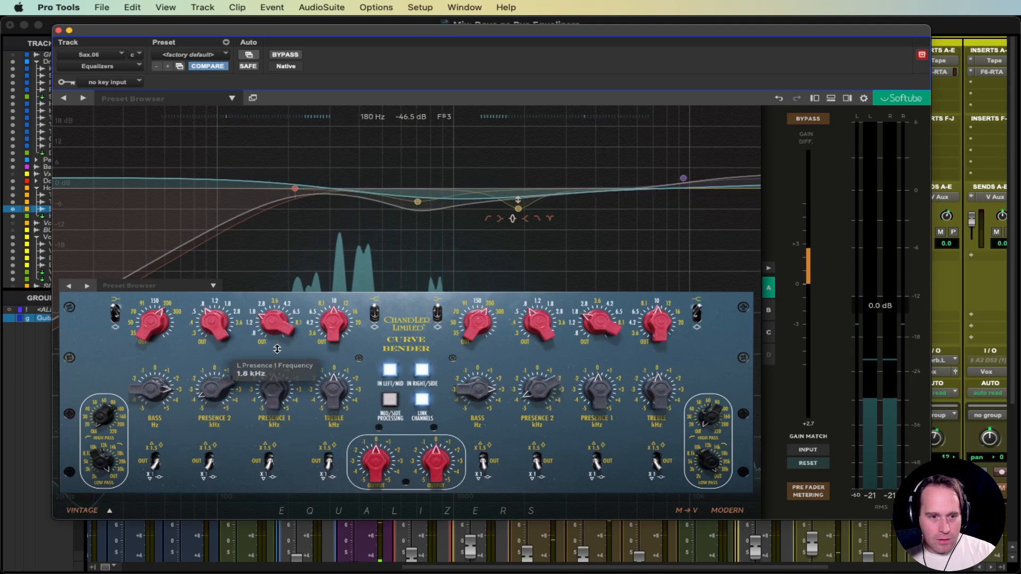
drag(271, 393, 270, 403)
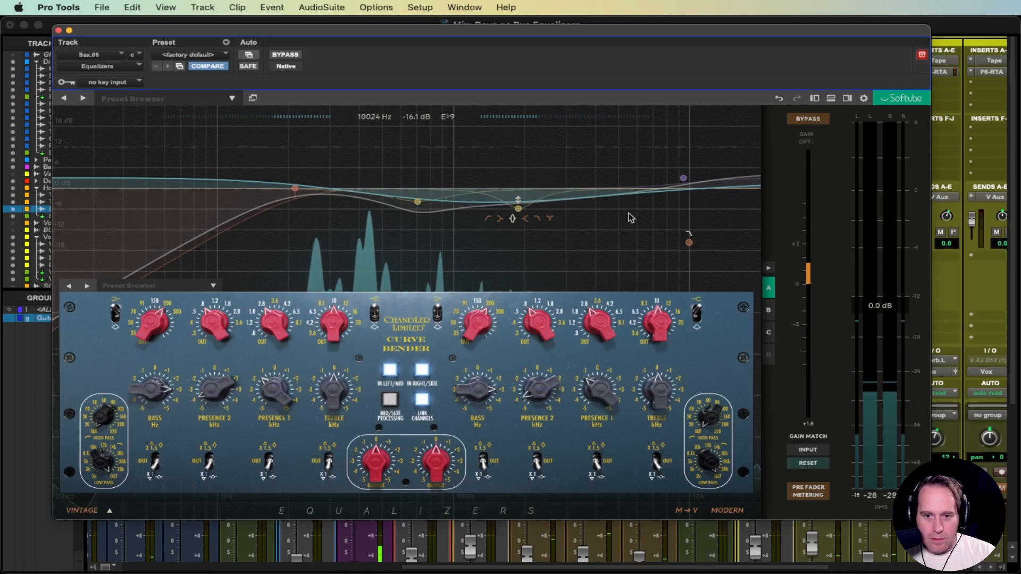
click(570, 159)
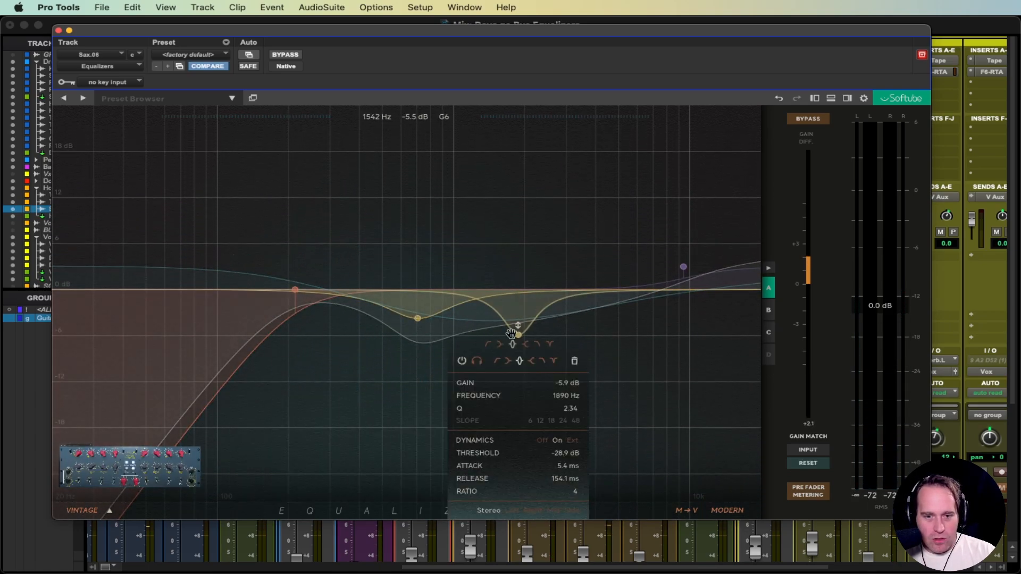
key(space)
click(82, 511)
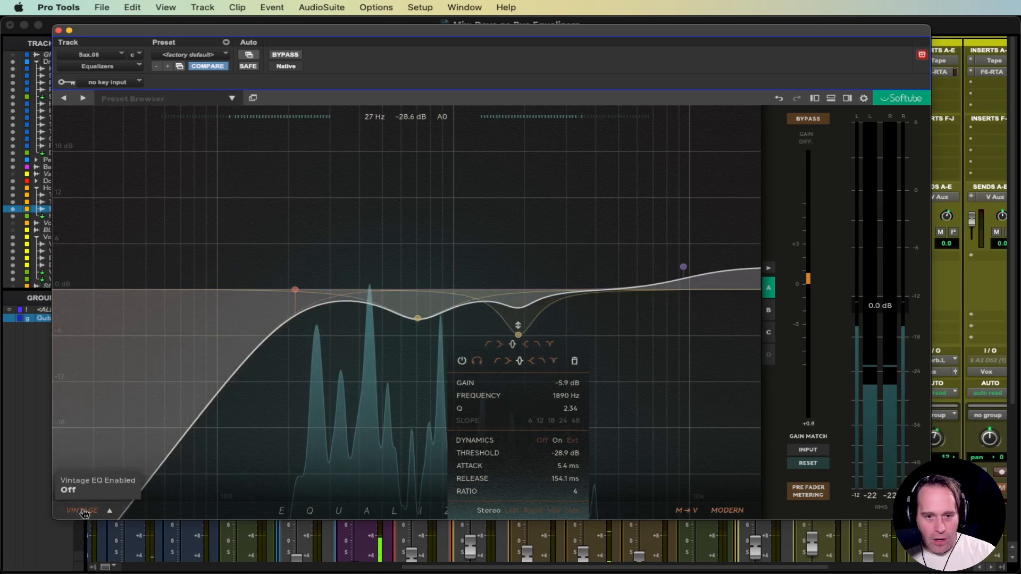
click(82, 511)
click(82, 511)
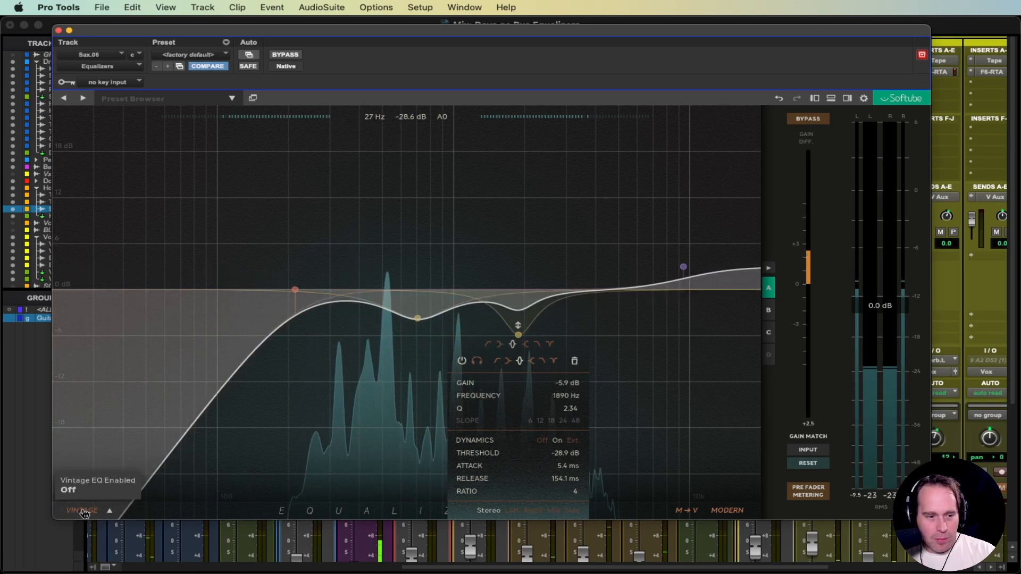
click(83, 511)
click(733, 511)
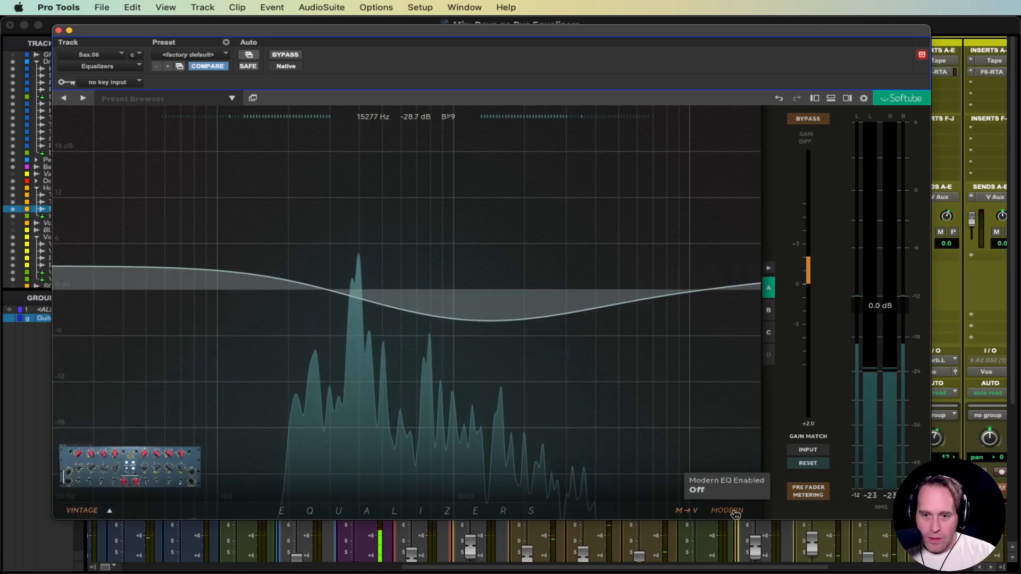
click(733, 511)
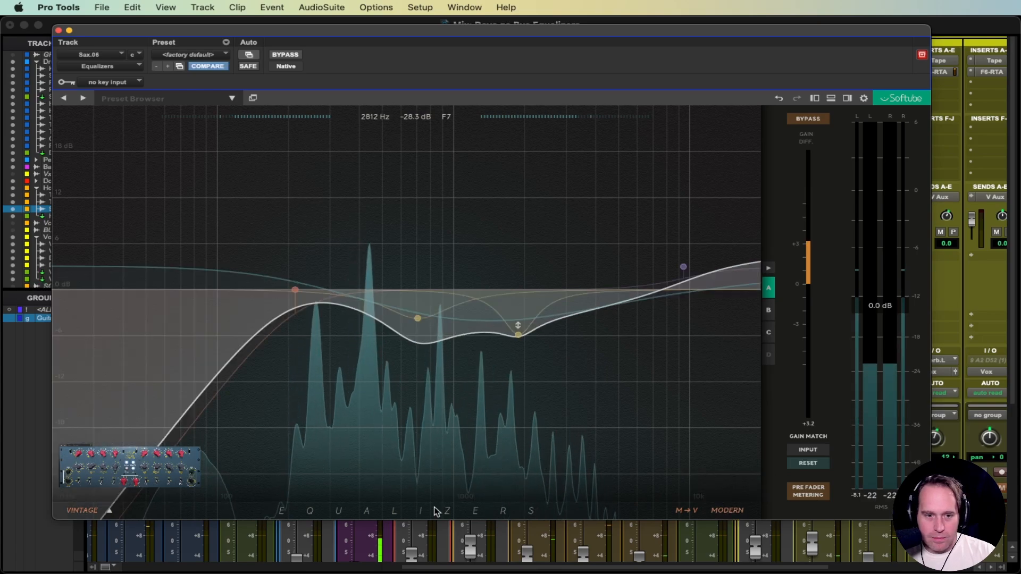